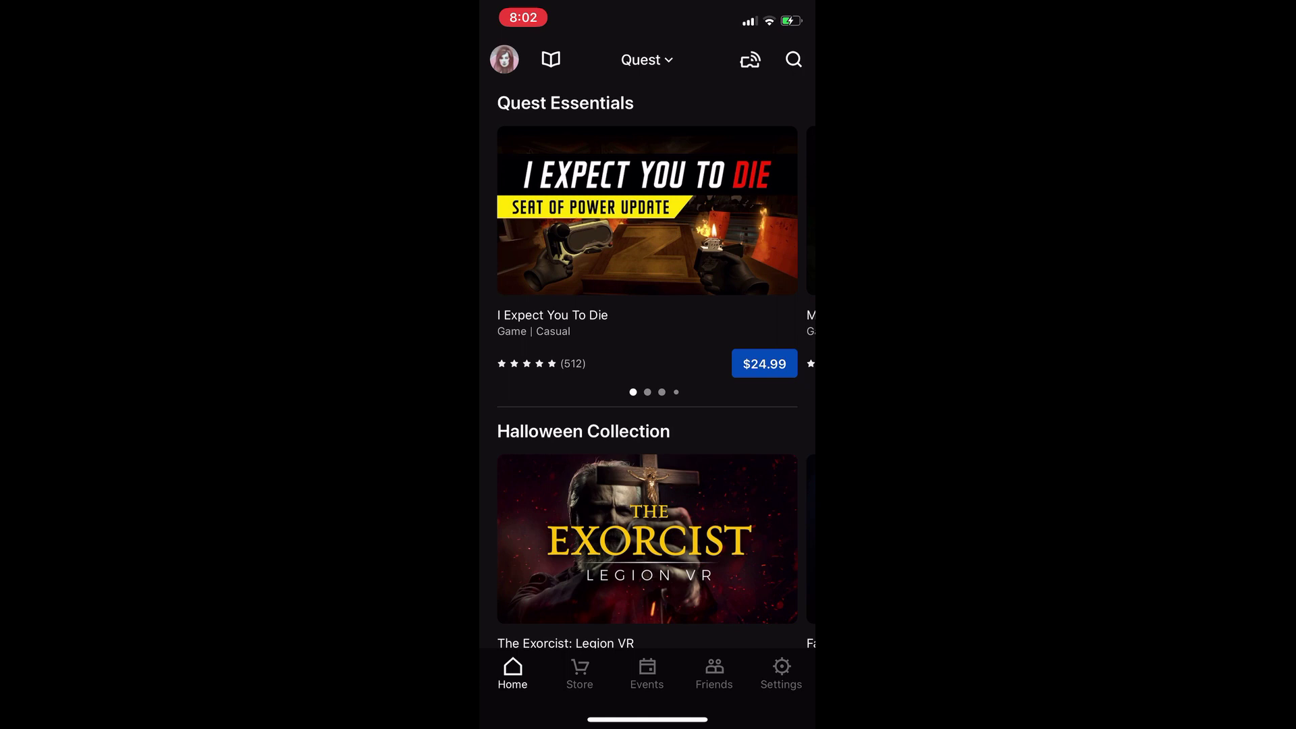
Show the Oculus app's Settings page with the Quest listed under My Devices.
left_click(781, 674)
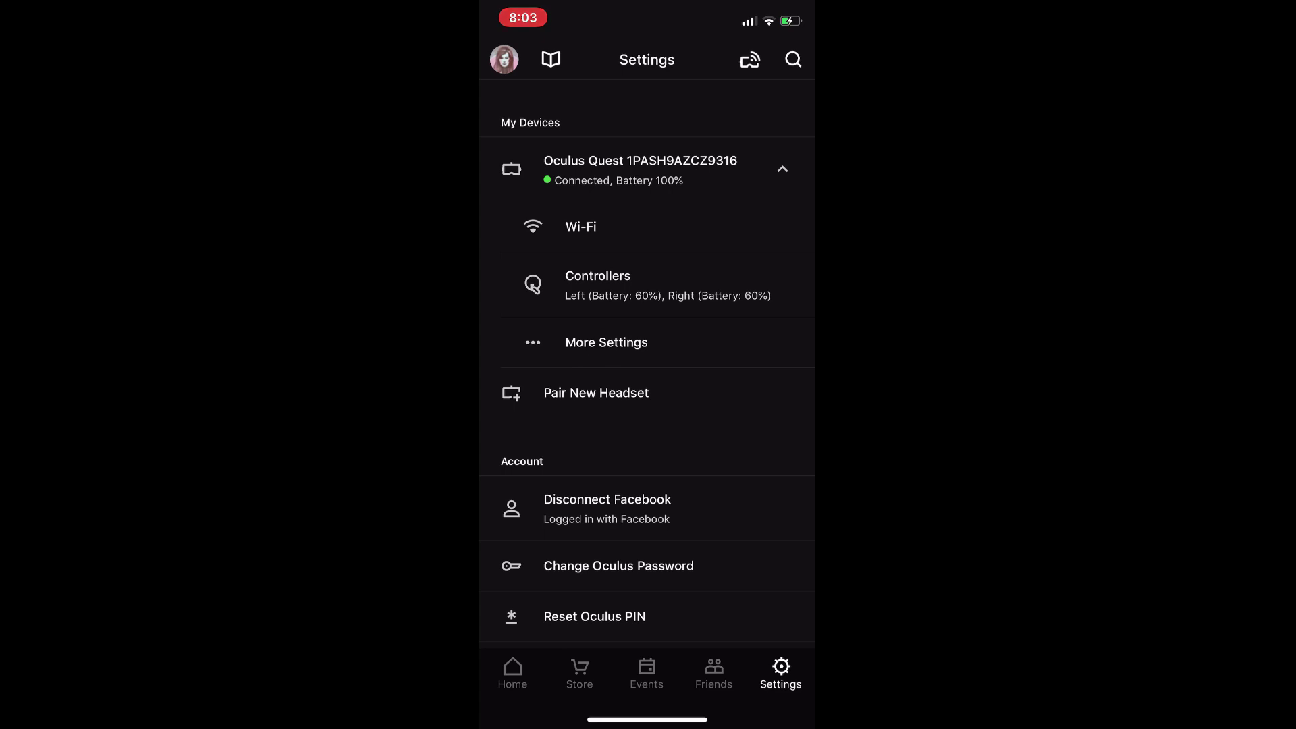
Open More Settings for the connected Oculus Quest headset.
left_click(607, 342)
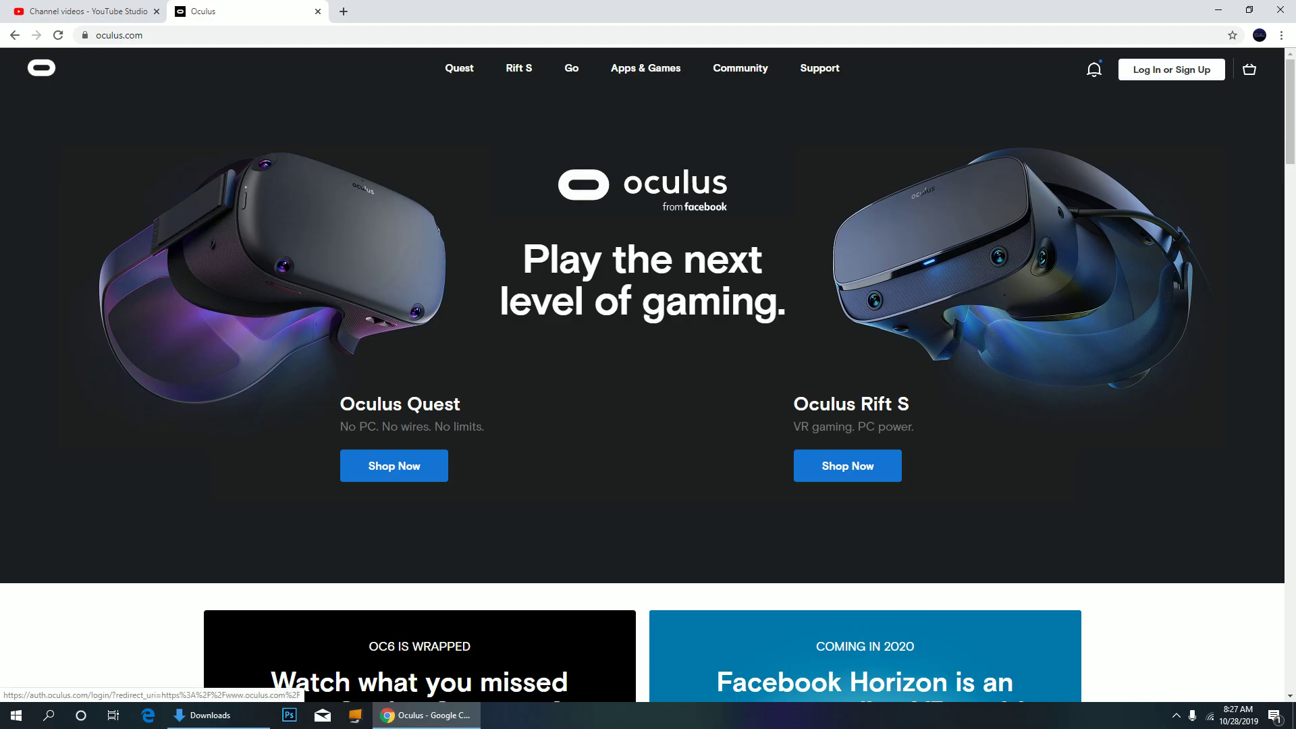
Sign in on oculus.com and reach the Developer Dashboard's empty My Apps page.
left_click(1172, 70)
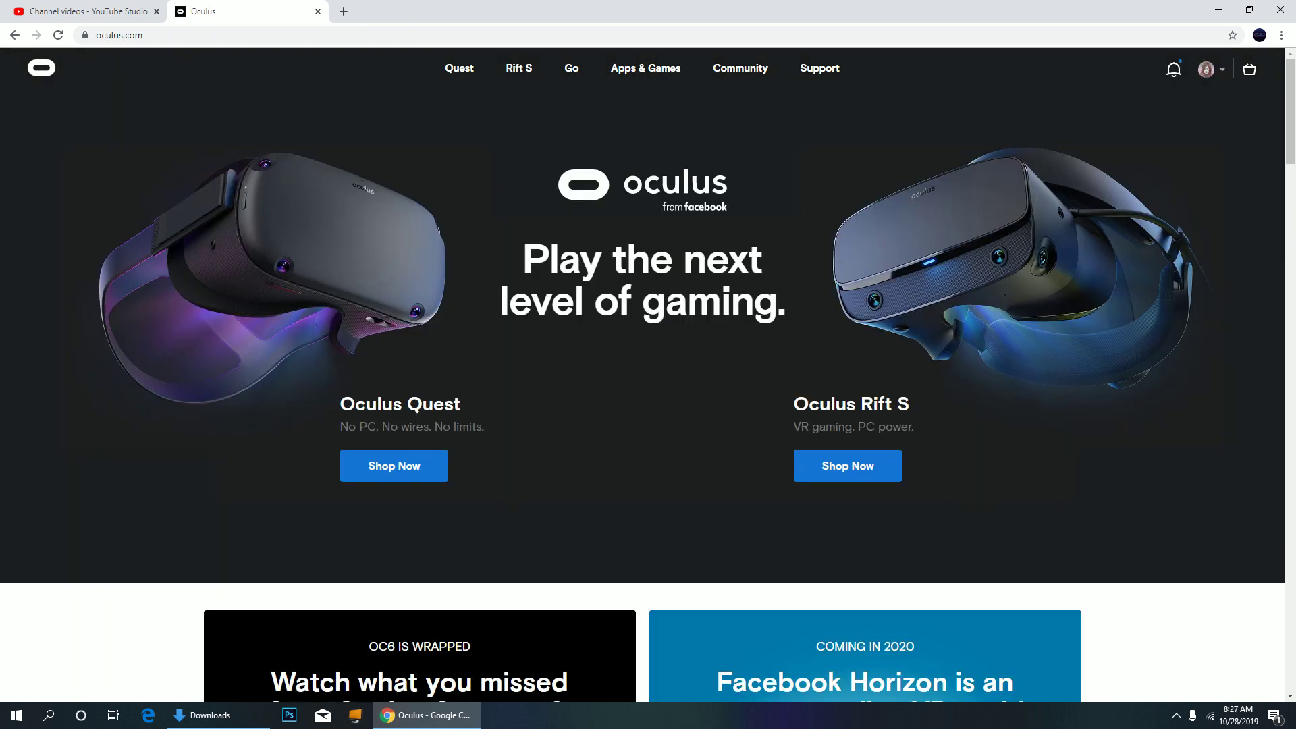
mouse_move(741, 67)
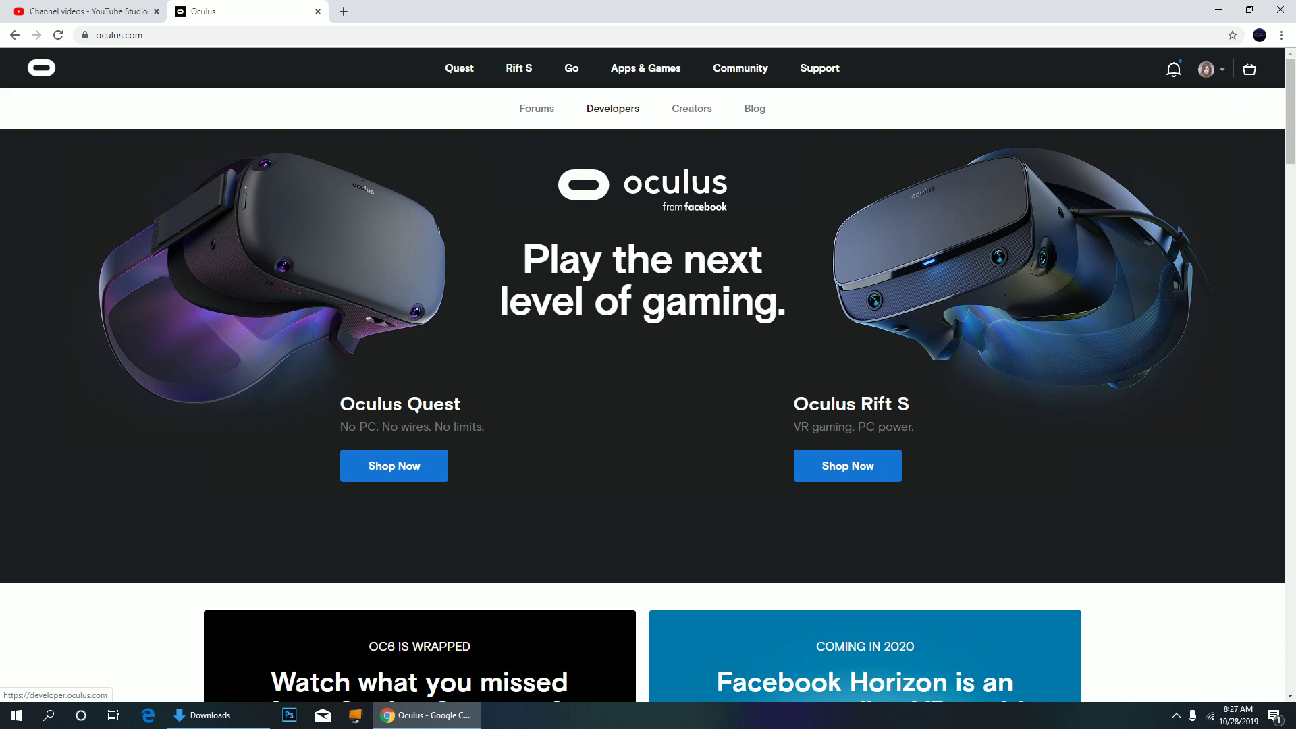
left_click(613, 108)
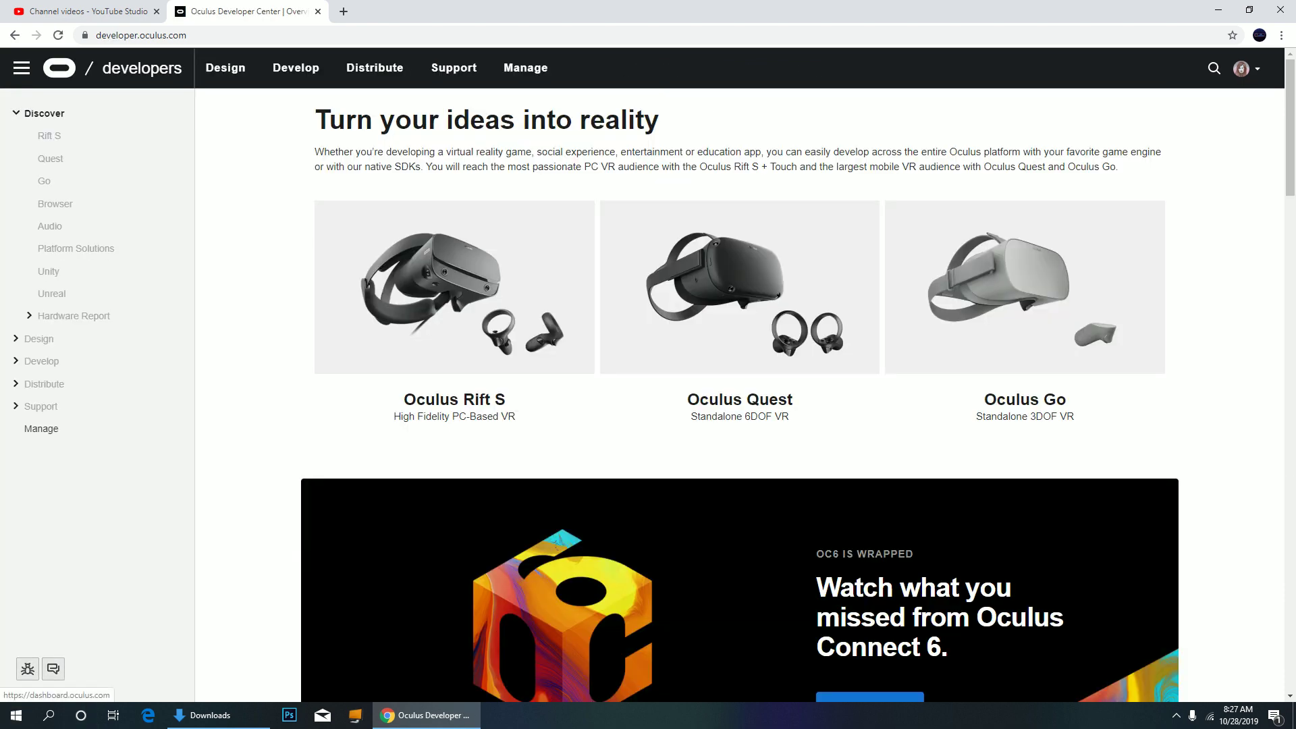
left_click(41, 429)
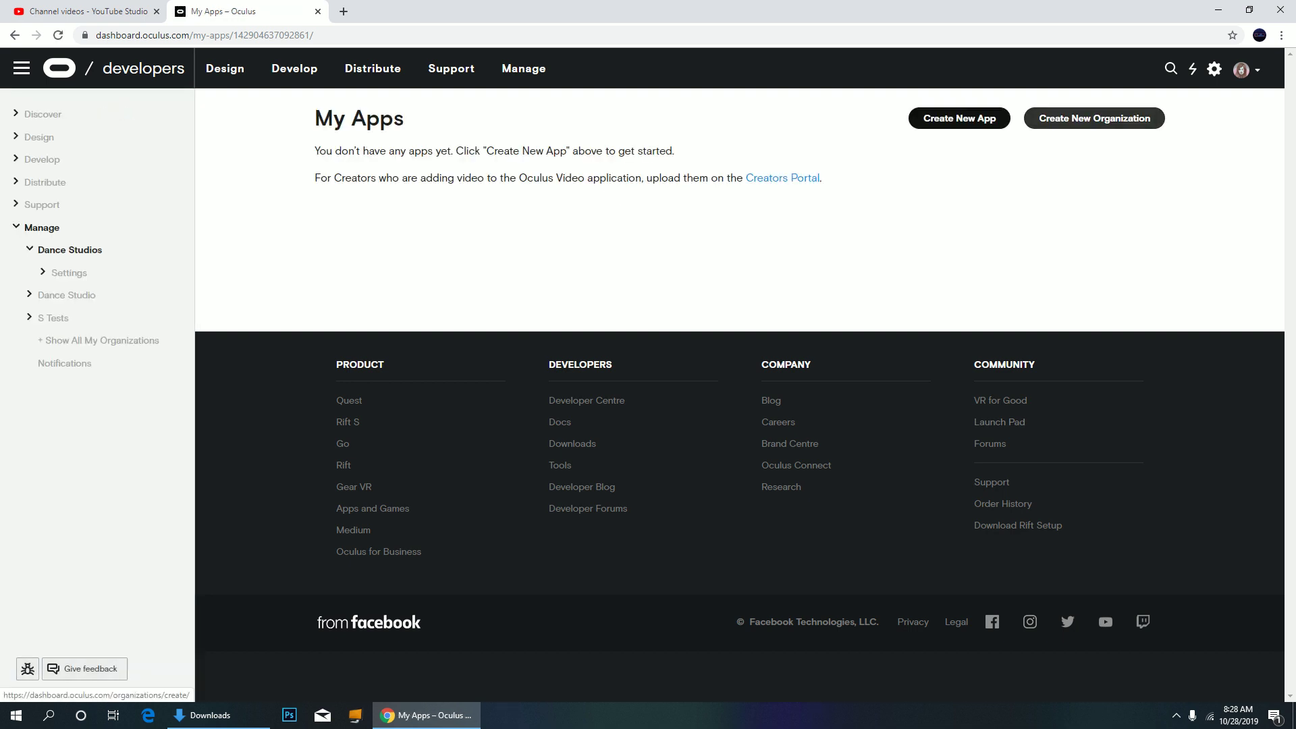
Create the developer organization 'dance dance' and accept the developer NDA.
left_click(1094, 119)
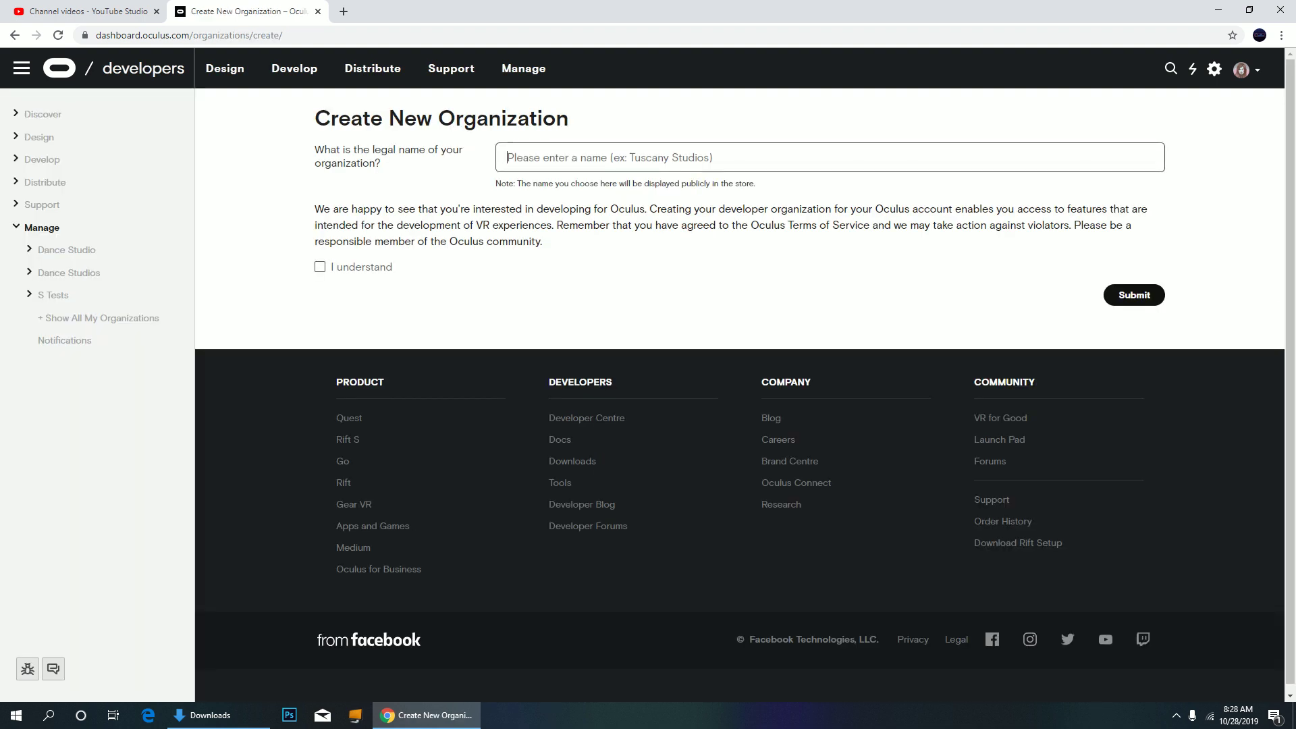
type("dance dance")
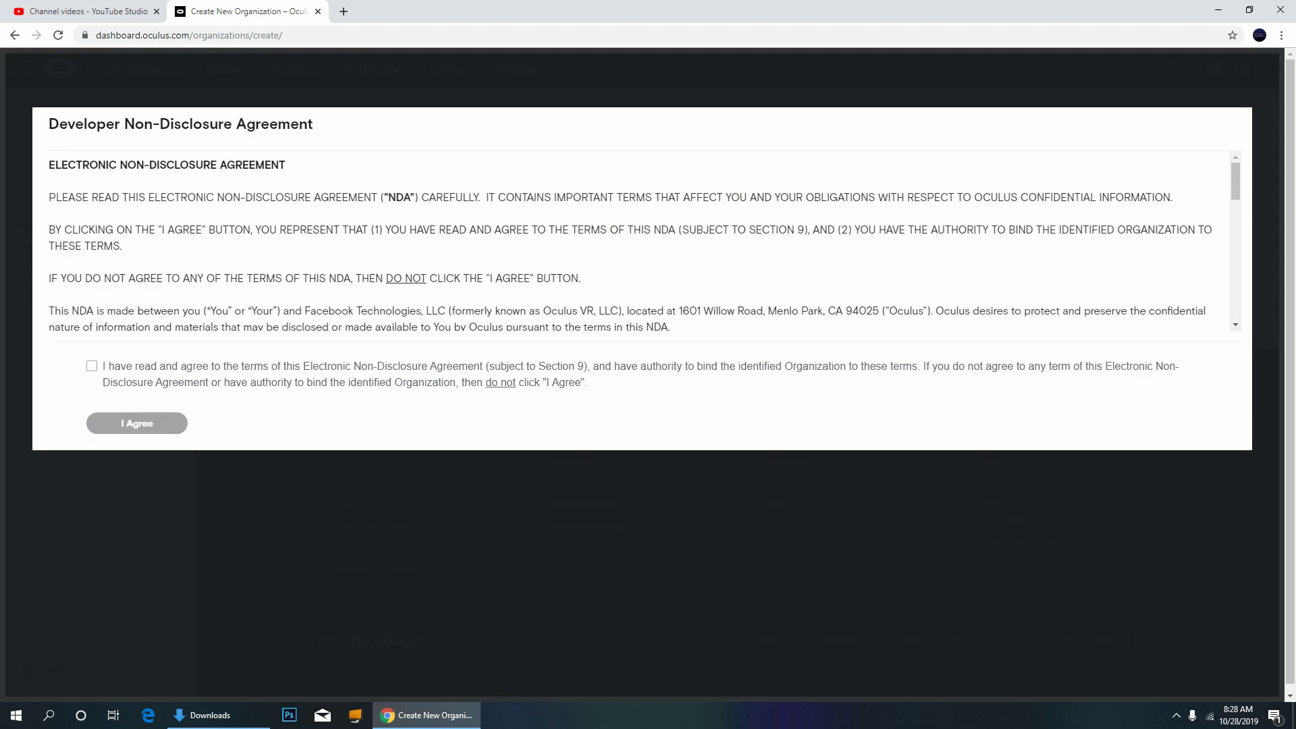
left_click(92, 366)
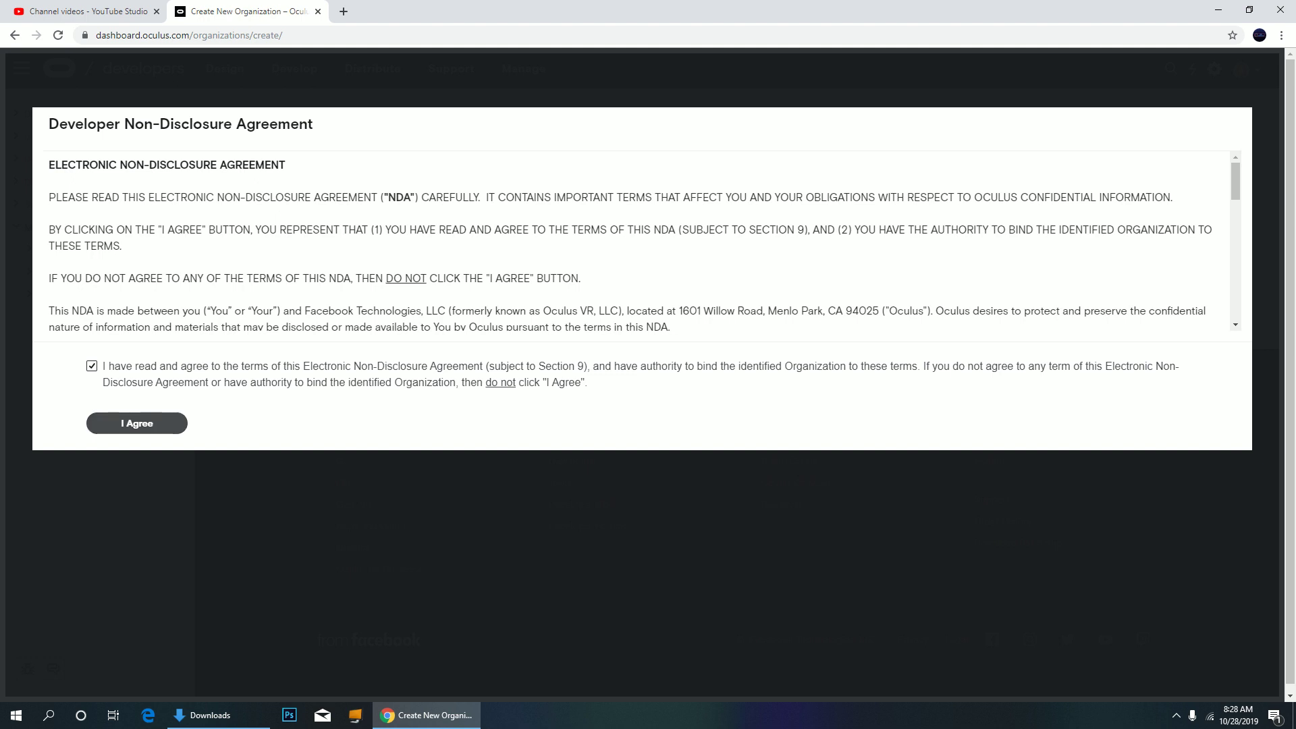
left_click(137, 424)
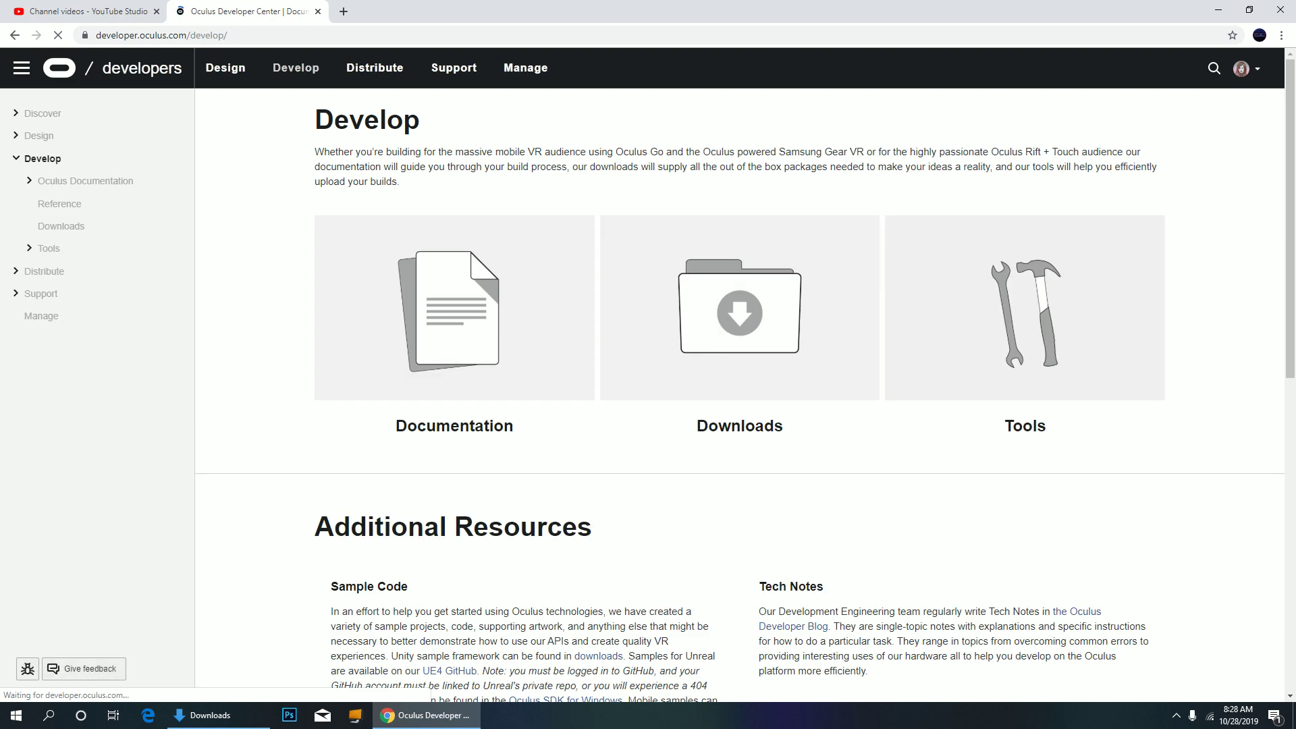
Download the Oculus ADB Drivers 2.0 zip from the Unity downloads after accepting its license.
left_click(740, 317)
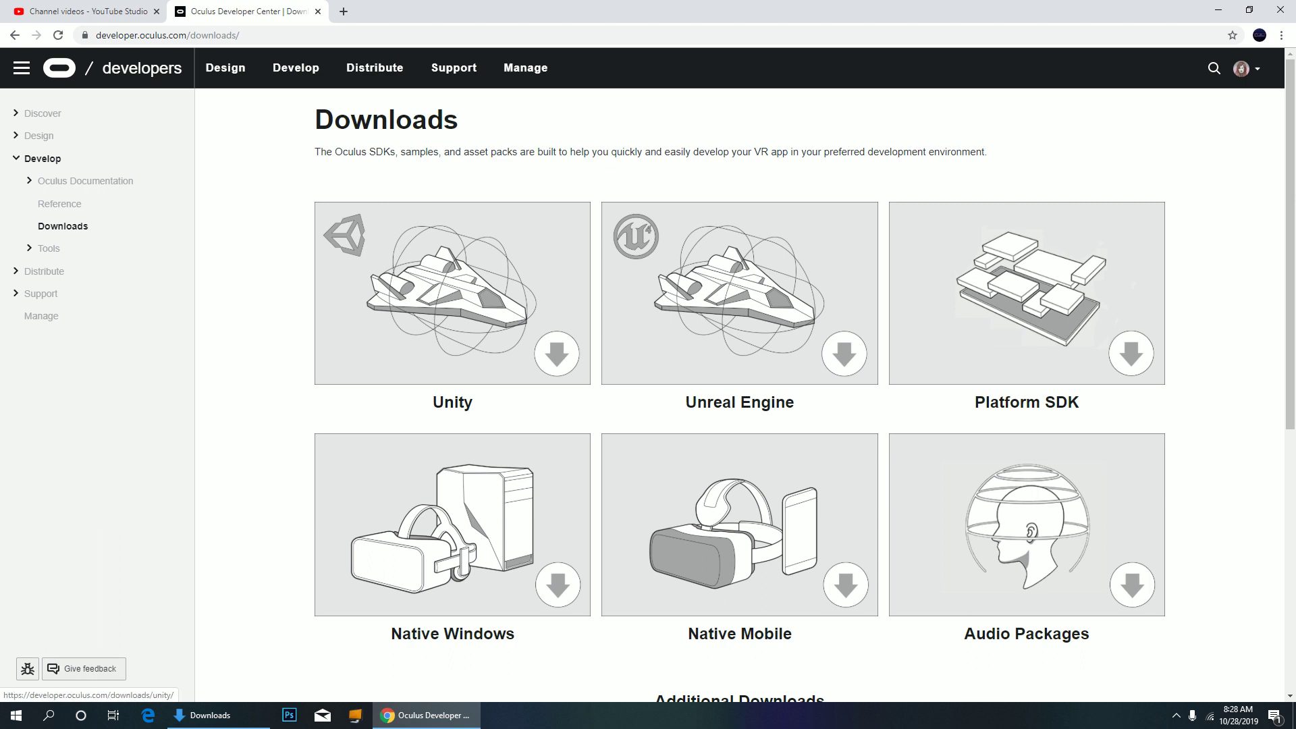
left_click(452, 293)
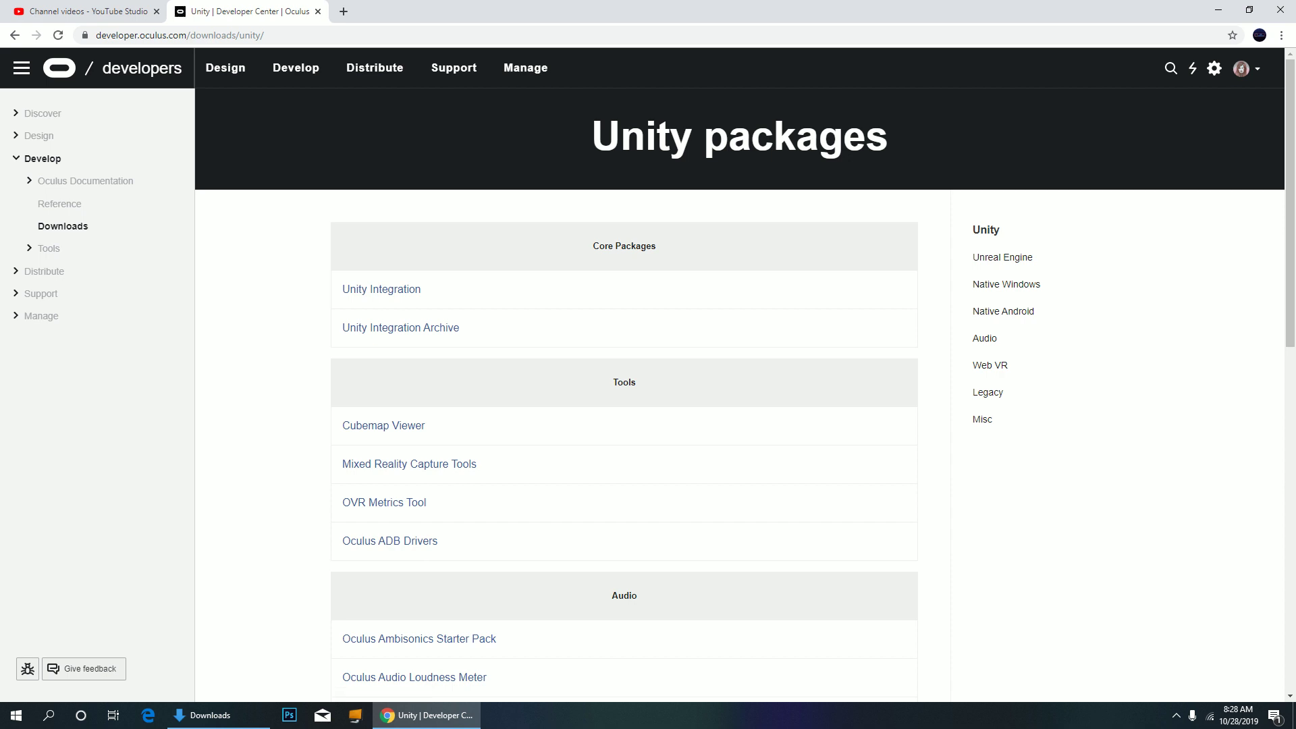
left_click(391, 541)
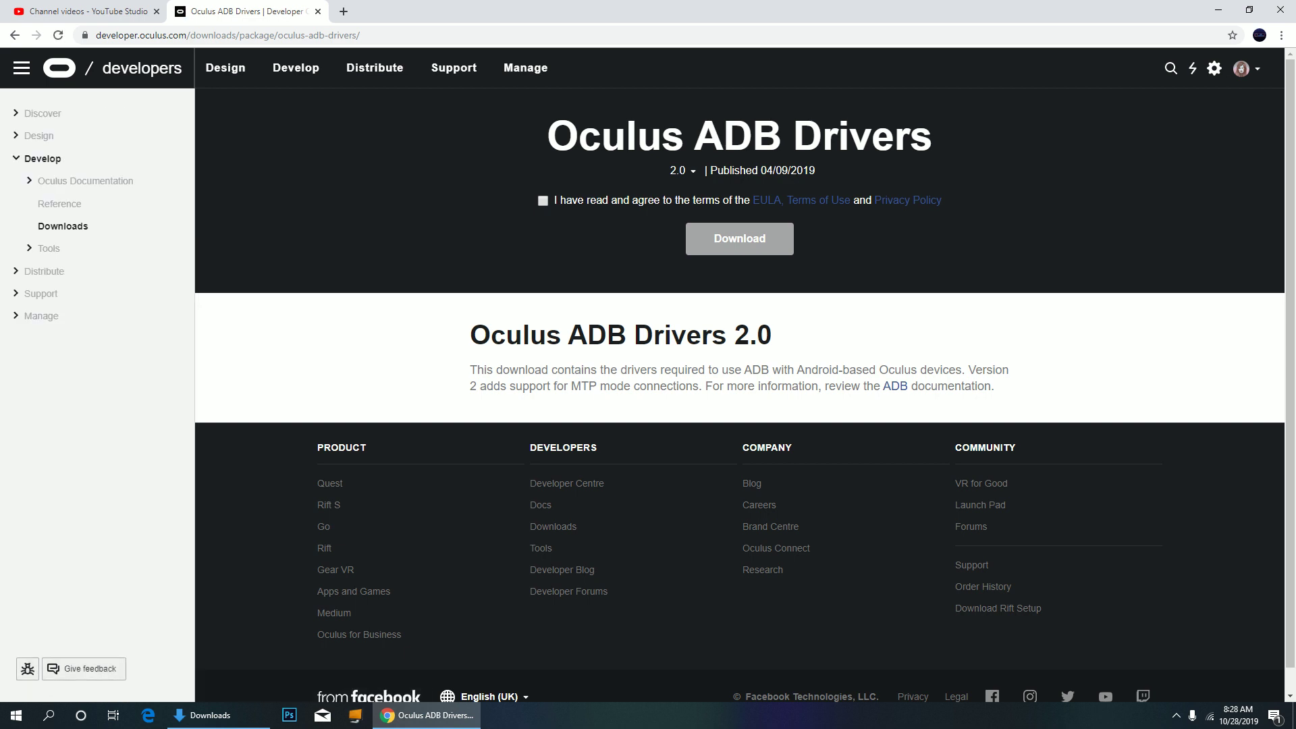
left_click(543, 200)
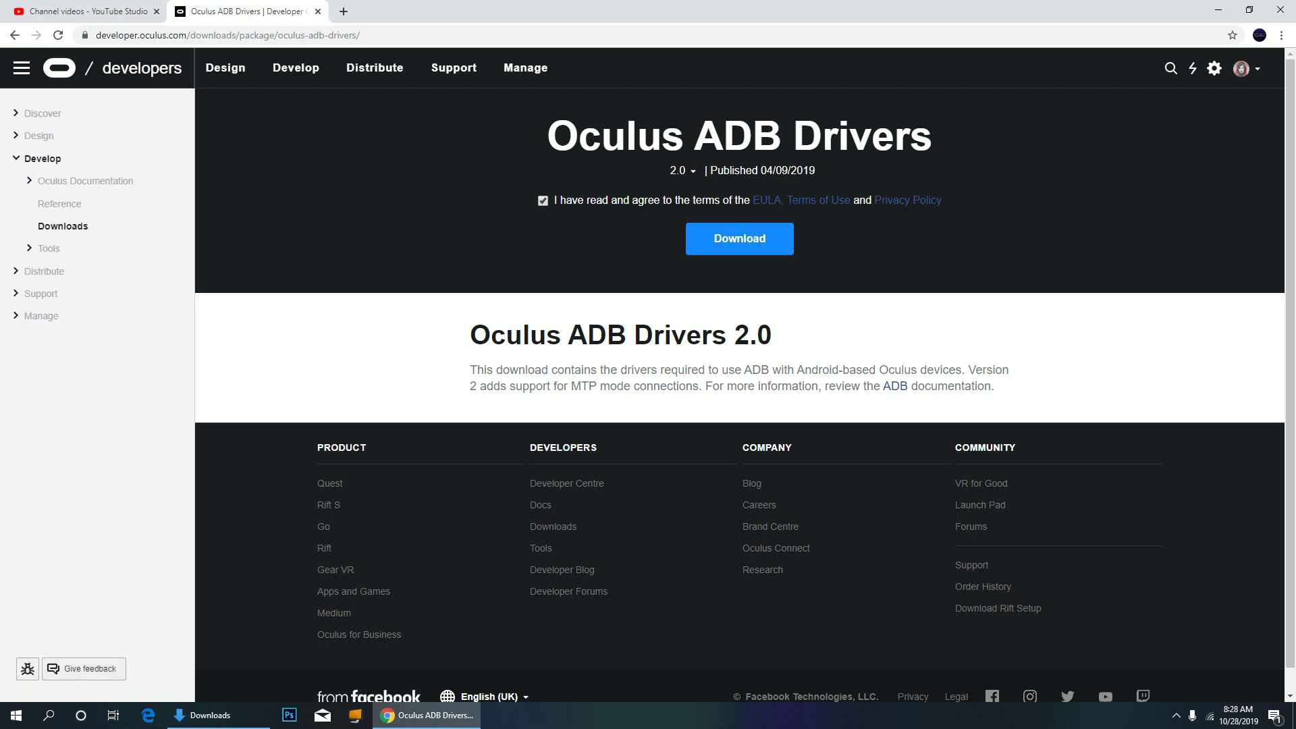
left_click(740, 238)
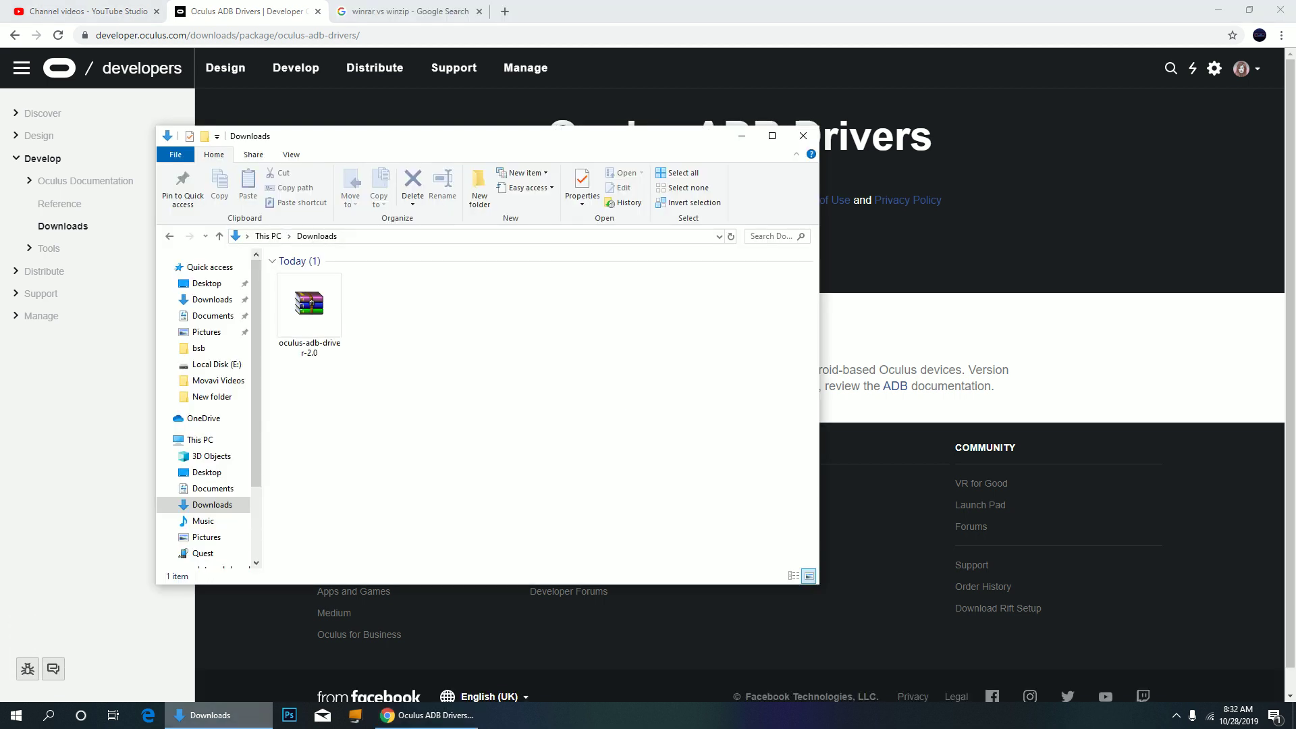
Extract the driver zip and install android_winusb from oculus-go-adb-driver-2.0\usb_driver.
right_click(323, 321)
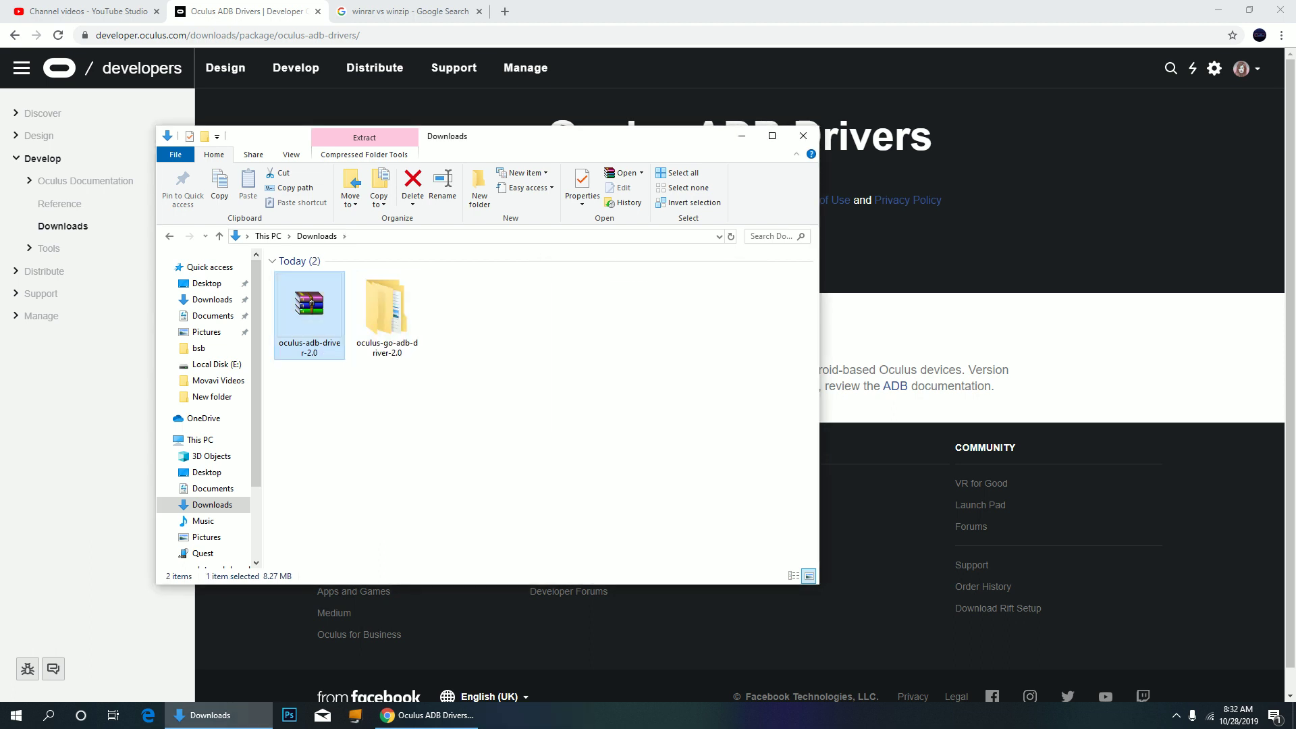
double_click(387, 310)
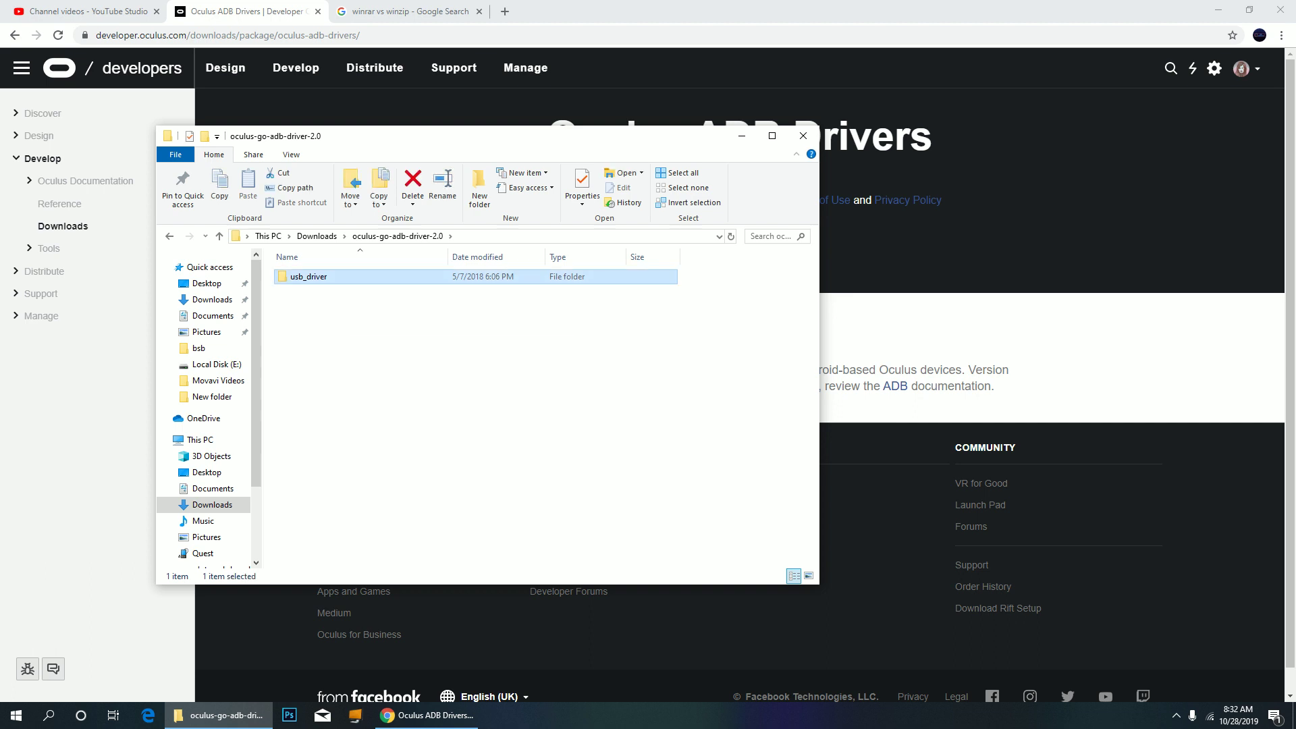
double_click(337, 275)
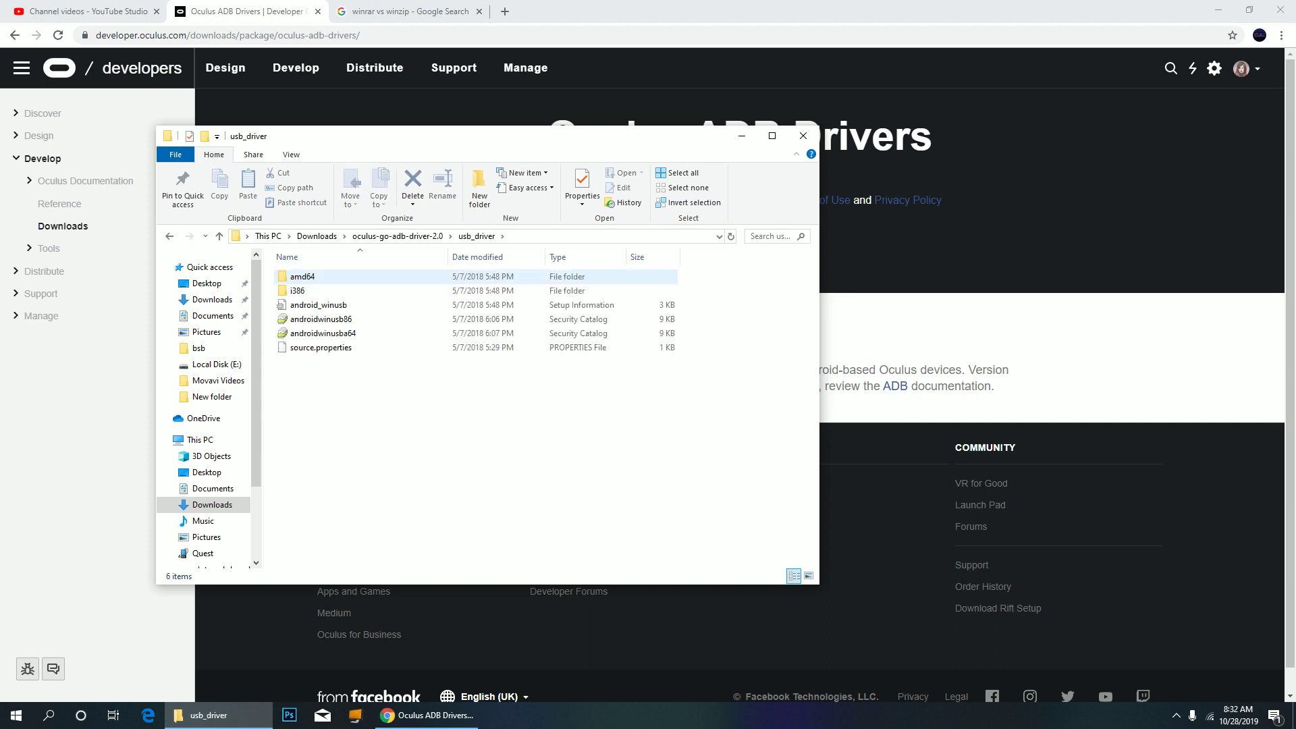
left_click(318, 305)
right_click(364, 306)
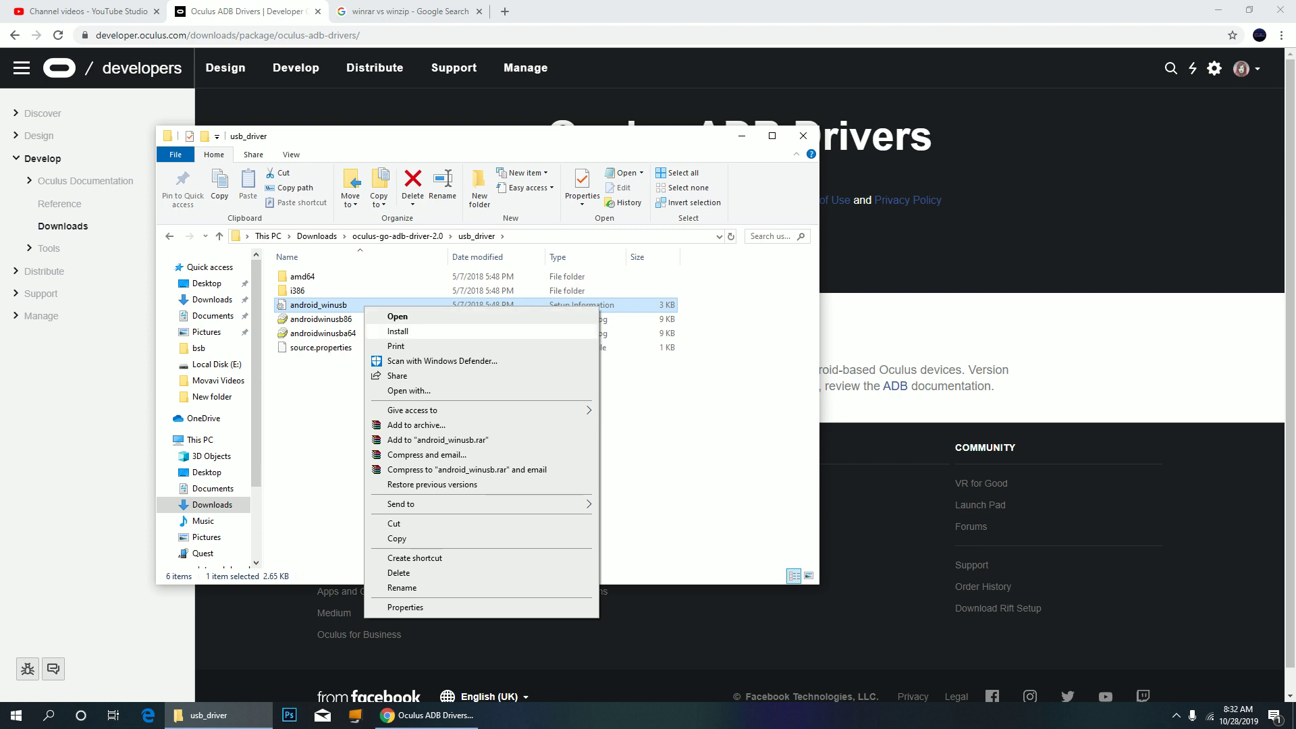
left_click(398, 331)
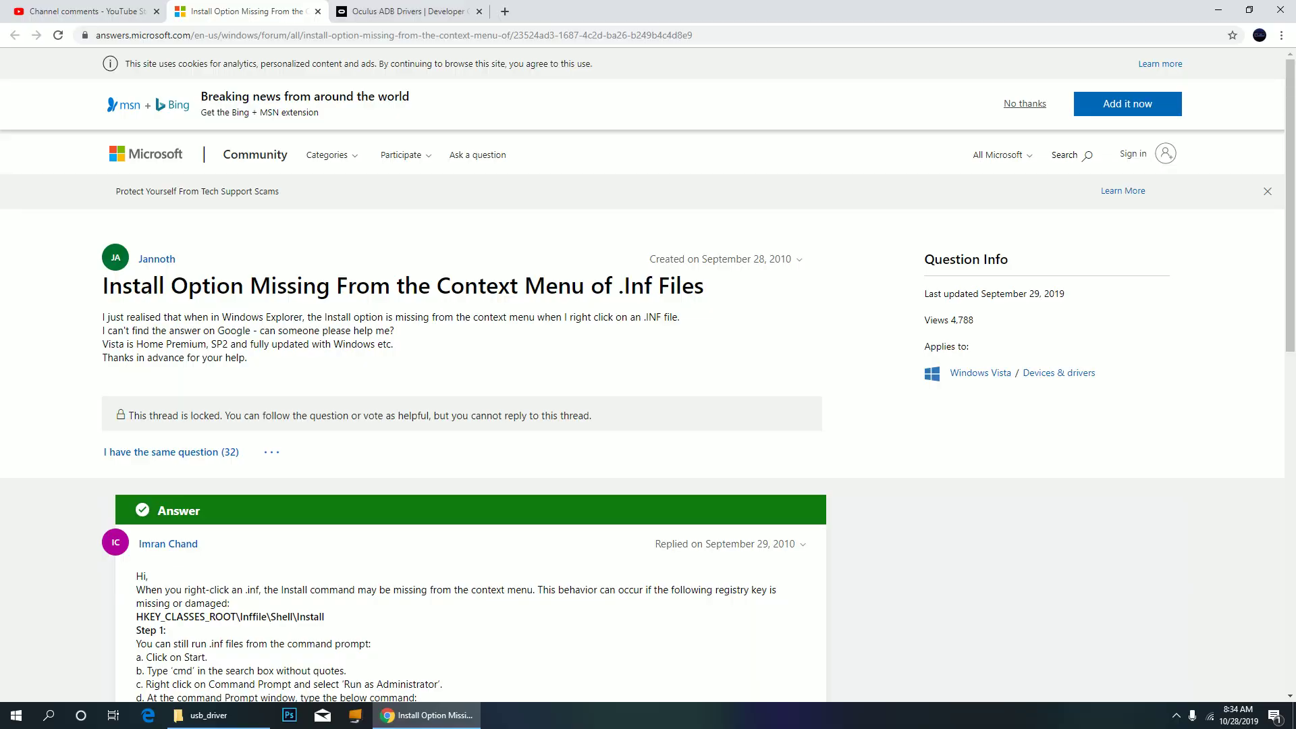
Scroll the Microsoft Community thread down to its command-prompt workaround for installing .inf files.
scroll(648, 374, "down", 2)
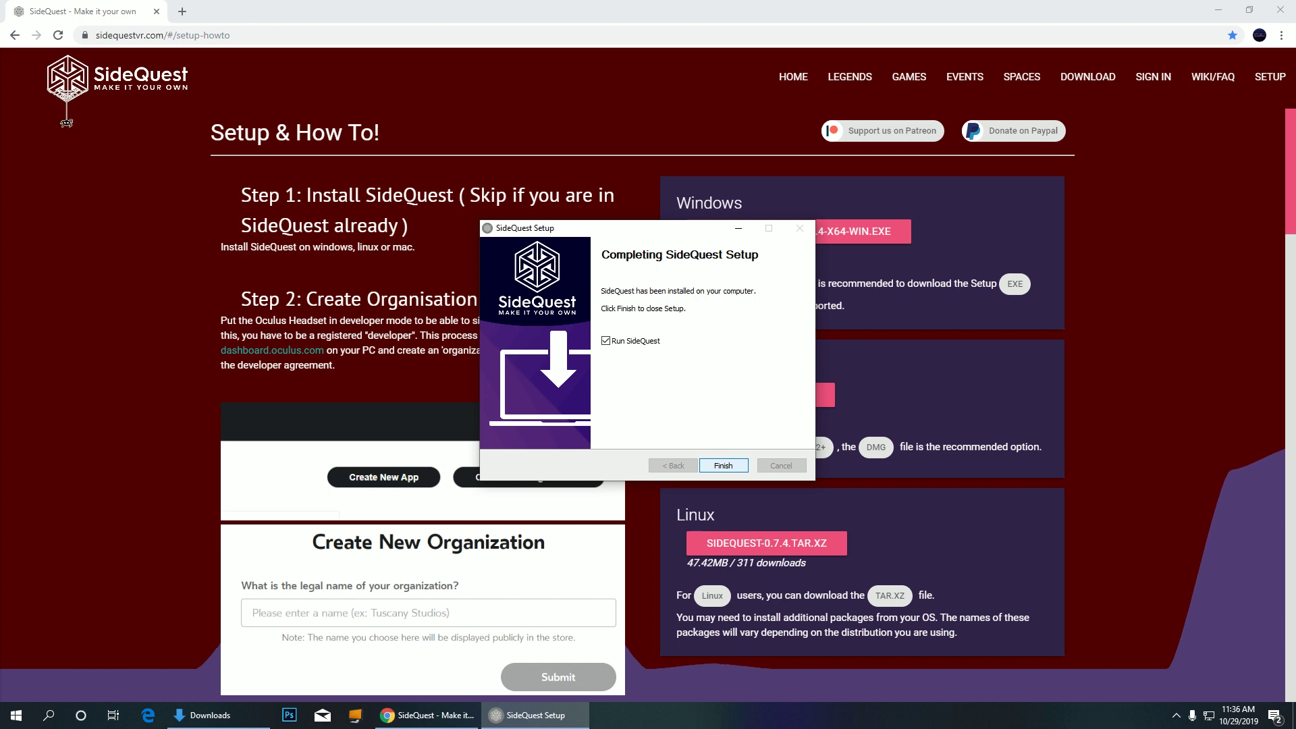
Finish the SideQuest 0.7.4 setup with Run SideQuest ticked to launch the app.
key("Return")
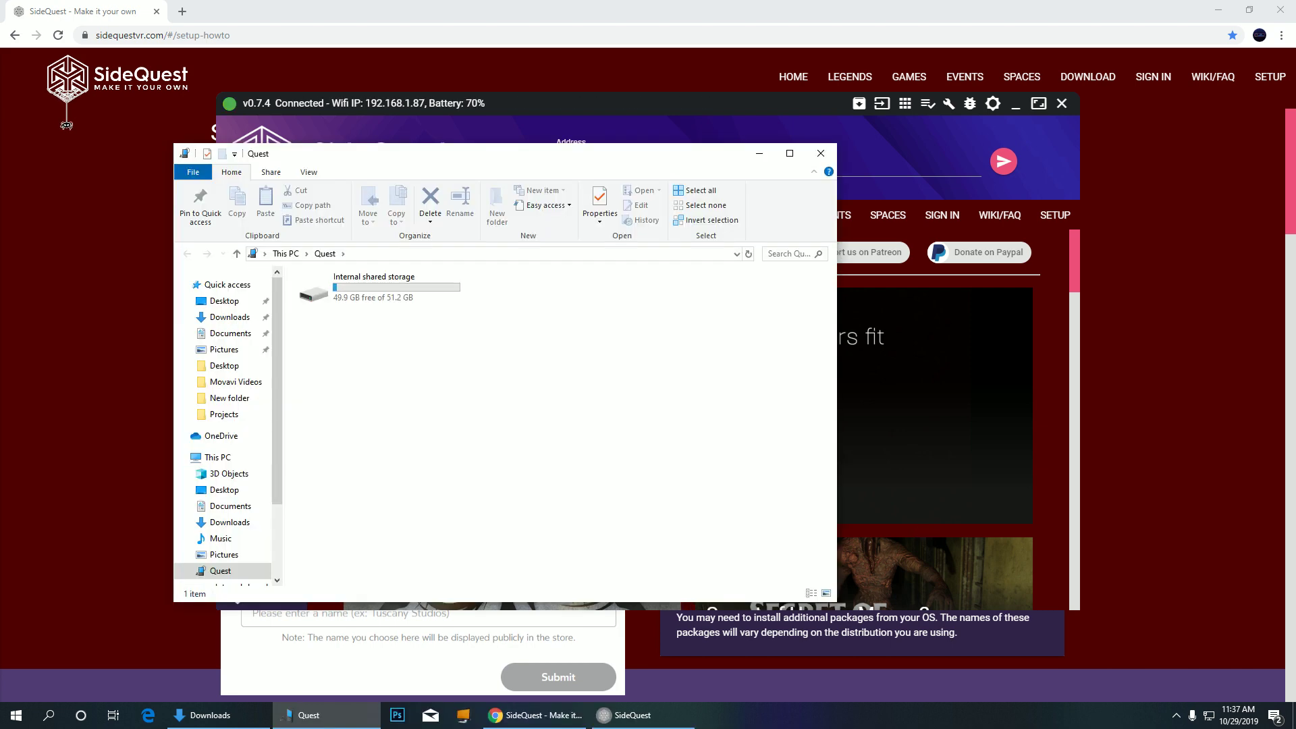
Close the Quest's internal storage window once SideQuest shows the headset connected.
left_click(821, 153)
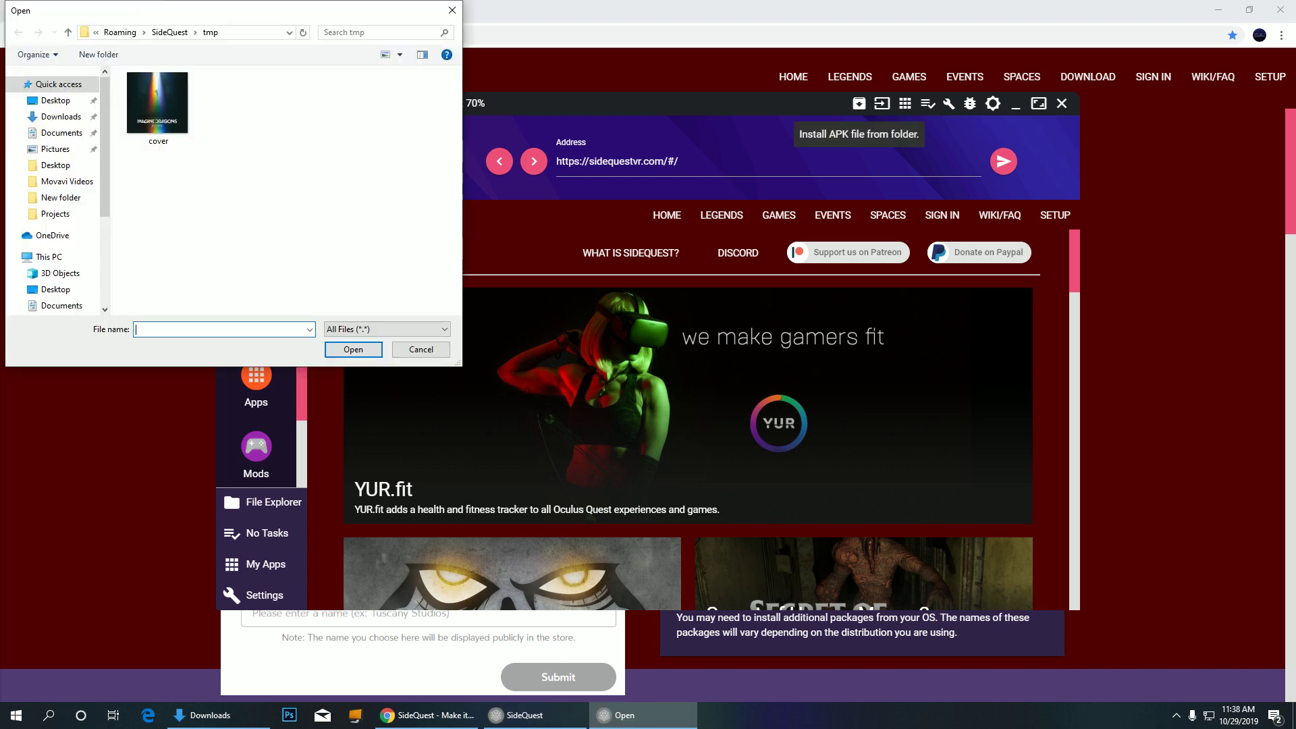
Install the BMBF APK from the Downloads folder onto the headset.
left_click(61, 116)
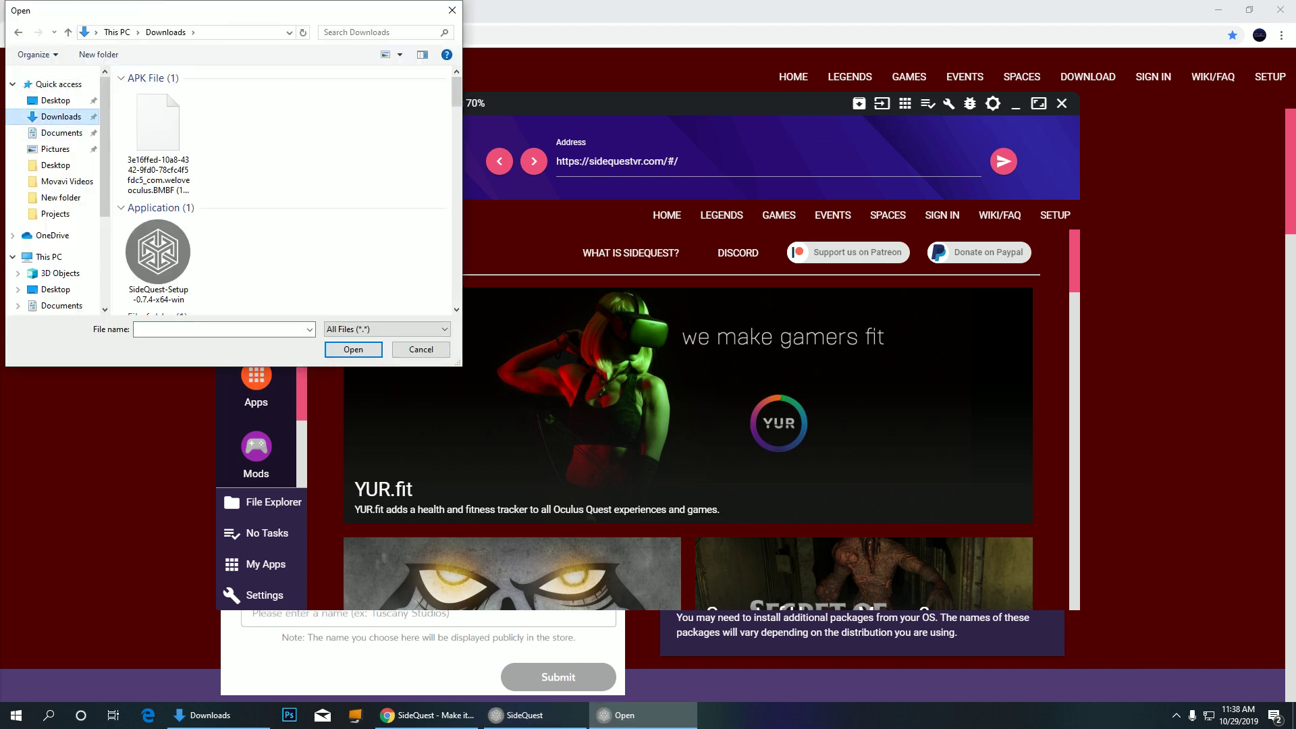
left_click(158, 129)
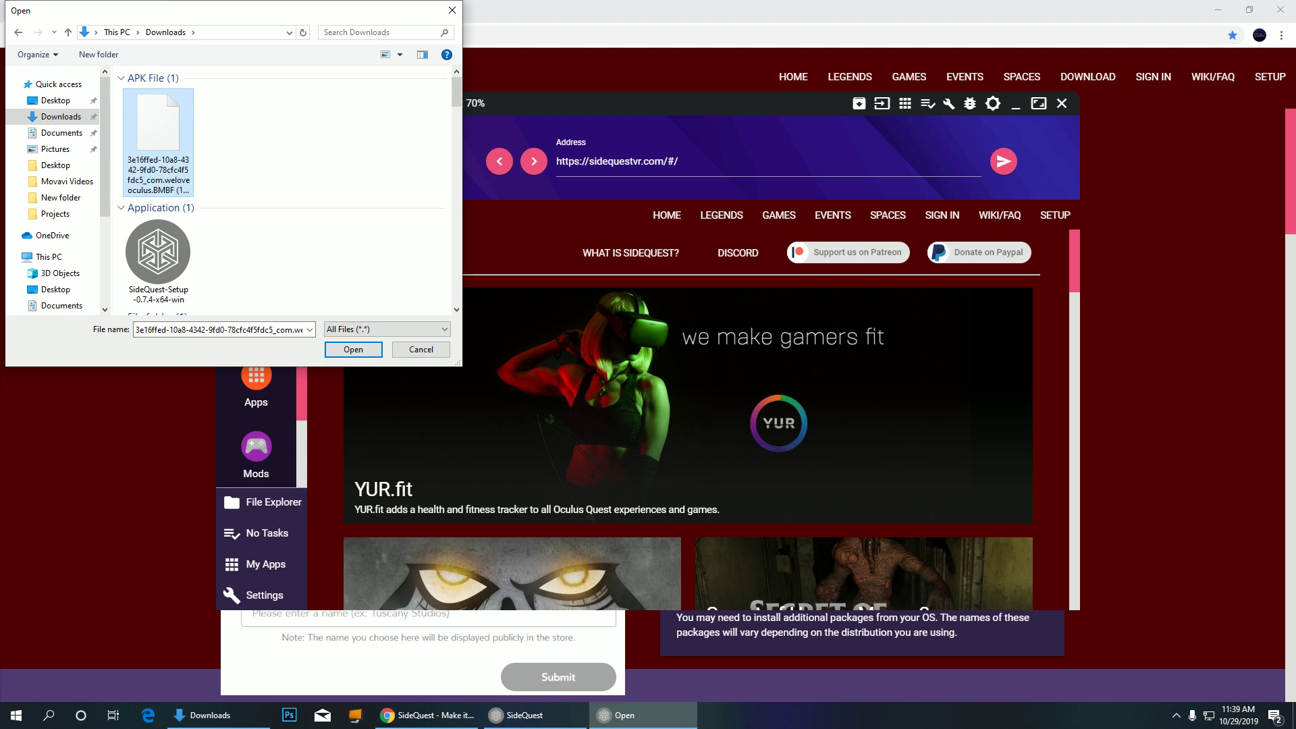
key("Return")
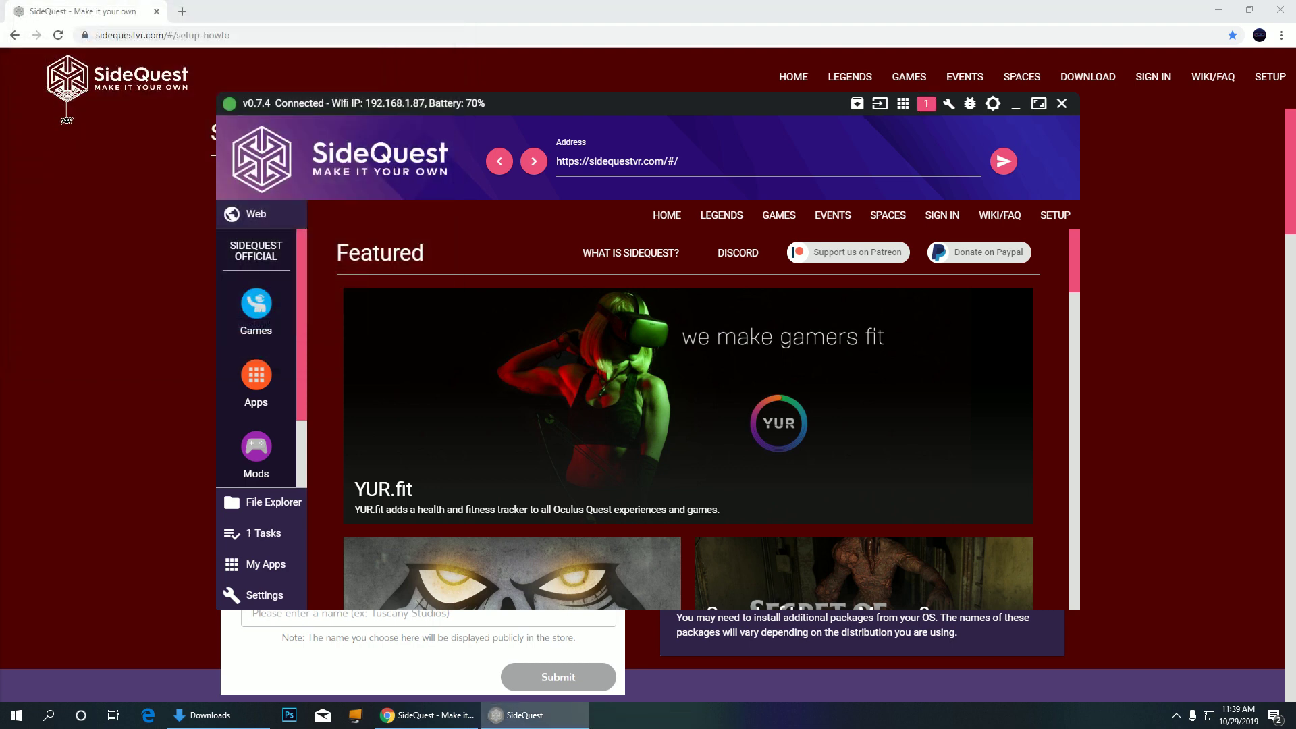
scroll(66, 118, "down", 3)
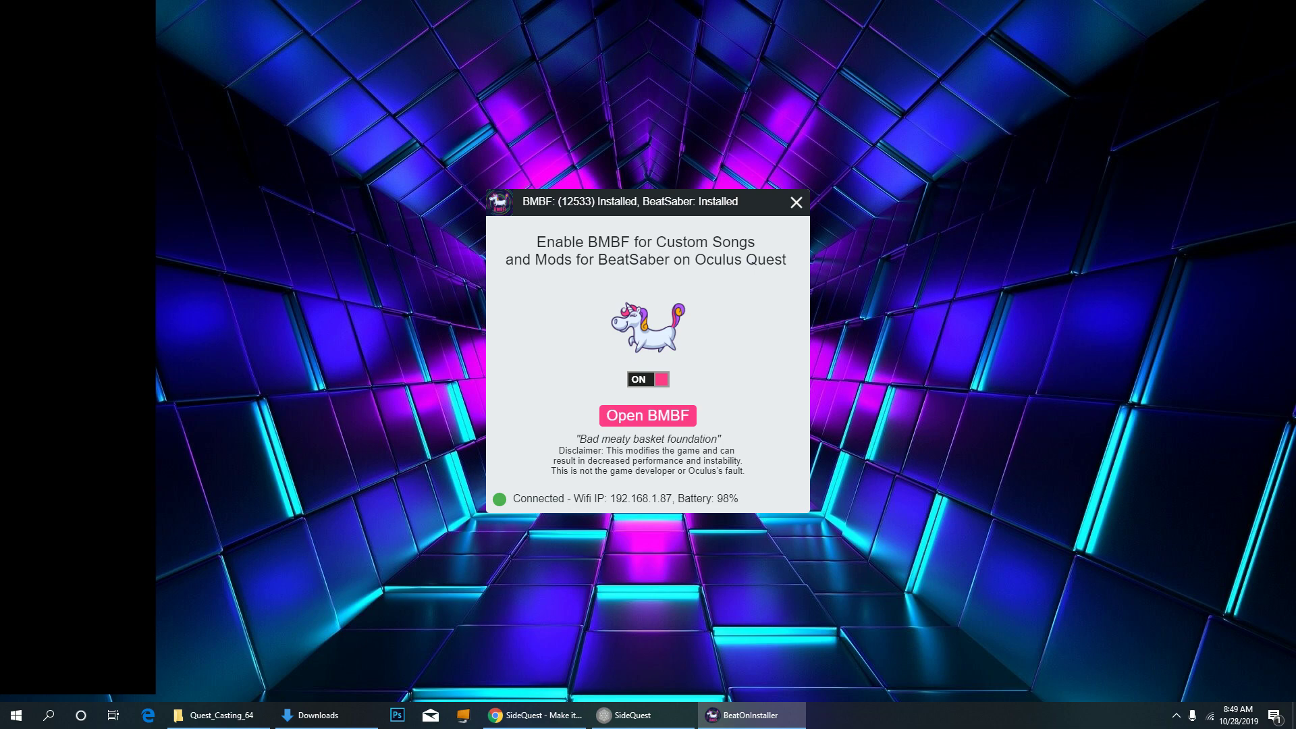
Load the BMBF web interface at the Quest's IP address, port 50000.
left_click(647, 416)
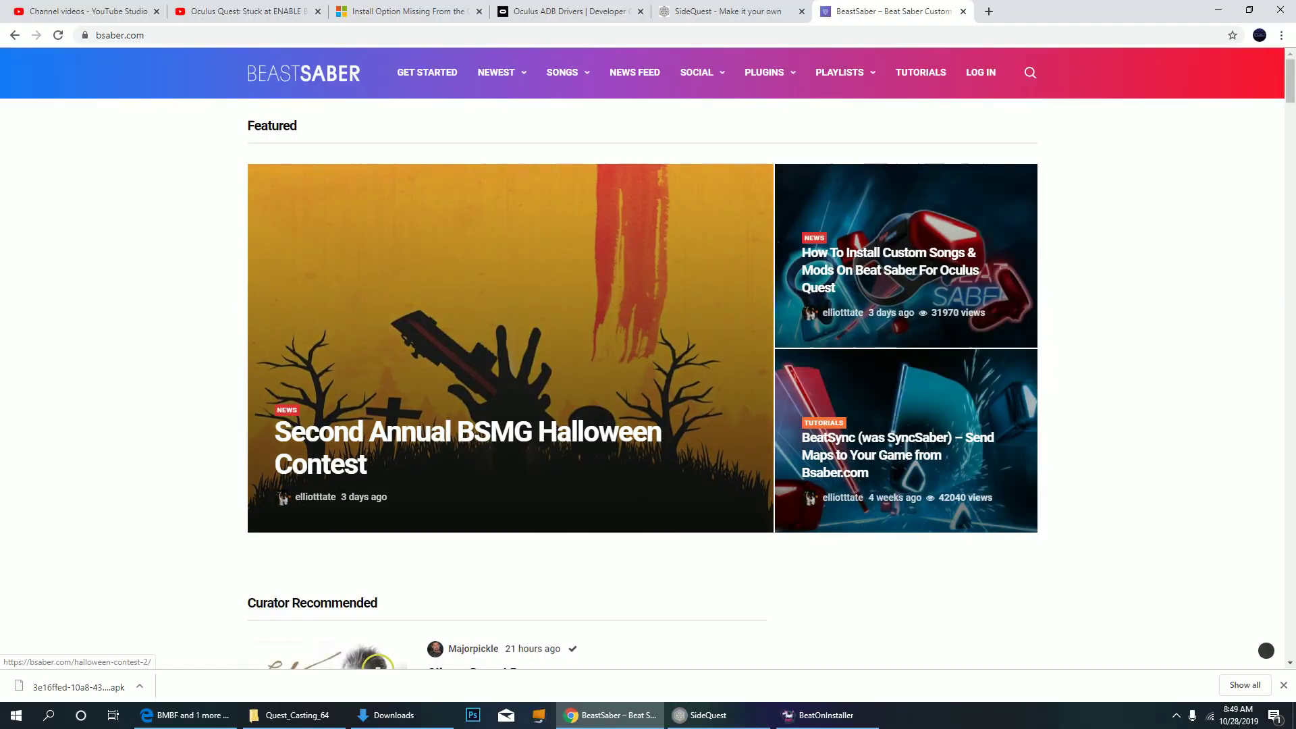
scroll(563, 425, "down", 17)
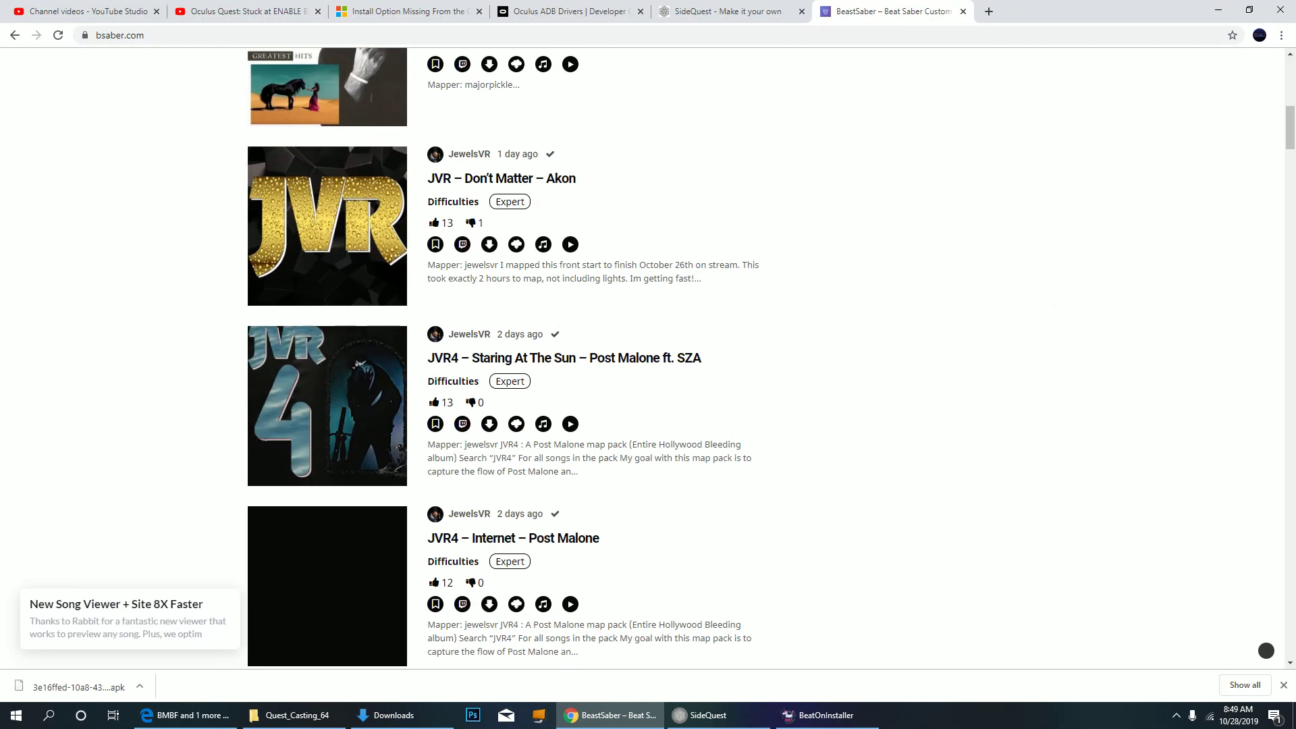
Browse the bsaber.com custom-song listings, then return to the BMBF browser window.
scroll(563, 425, "down", 11)
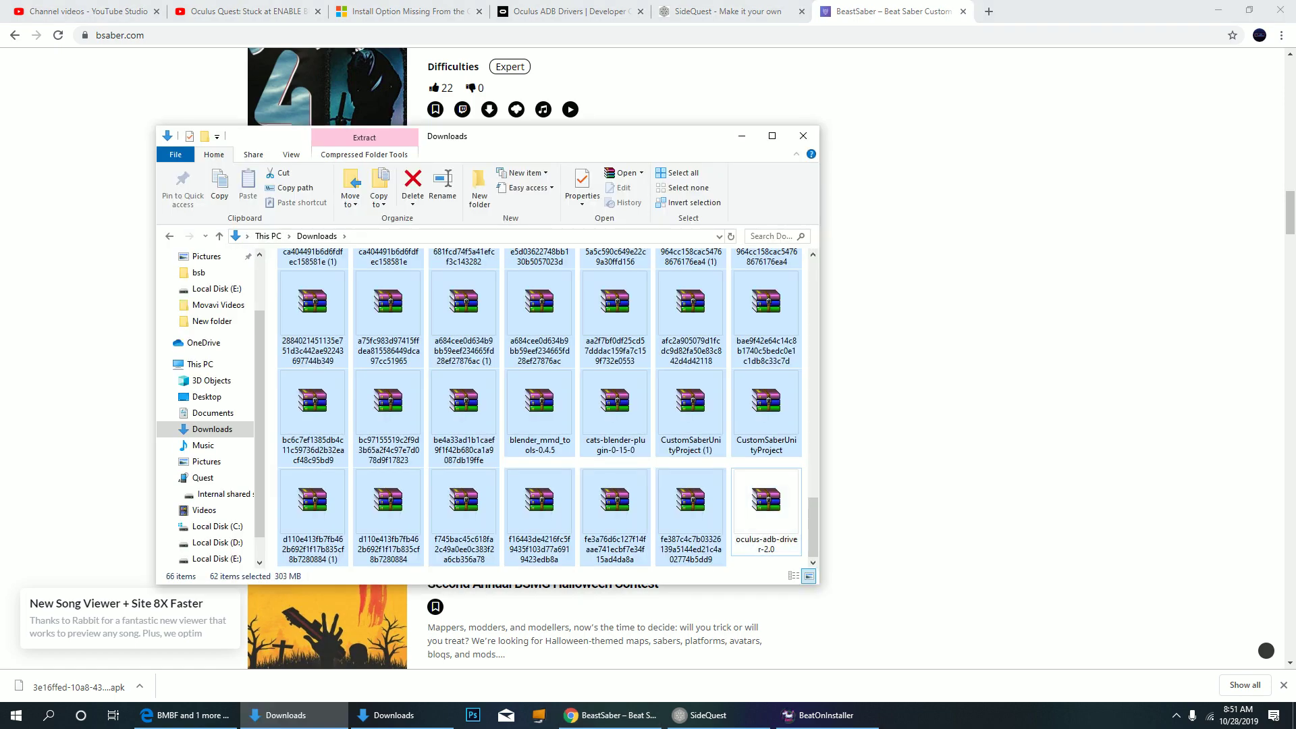
mouse_move(186, 715)
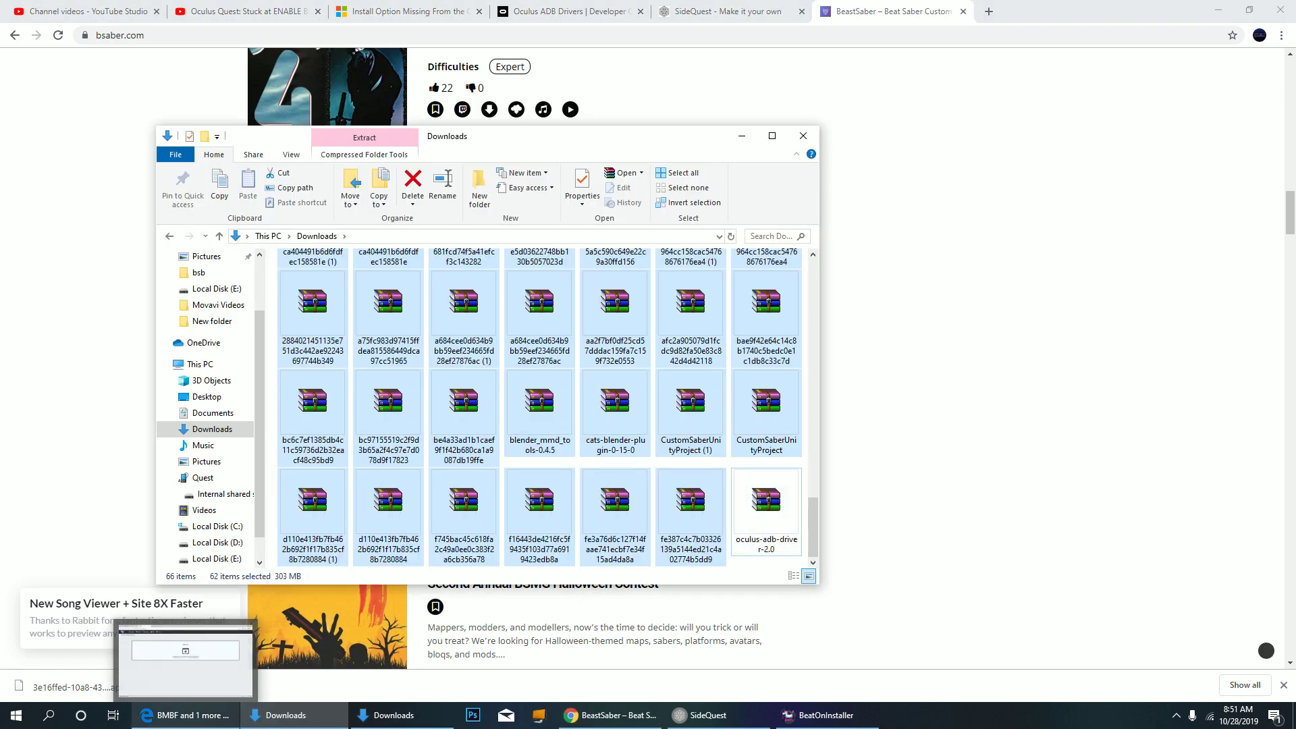
left_click(186, 652)
Upload the downloaded song zips onto BMBF's Upload Files page and sync them to Beat Saber.
left_click(1249, 11)
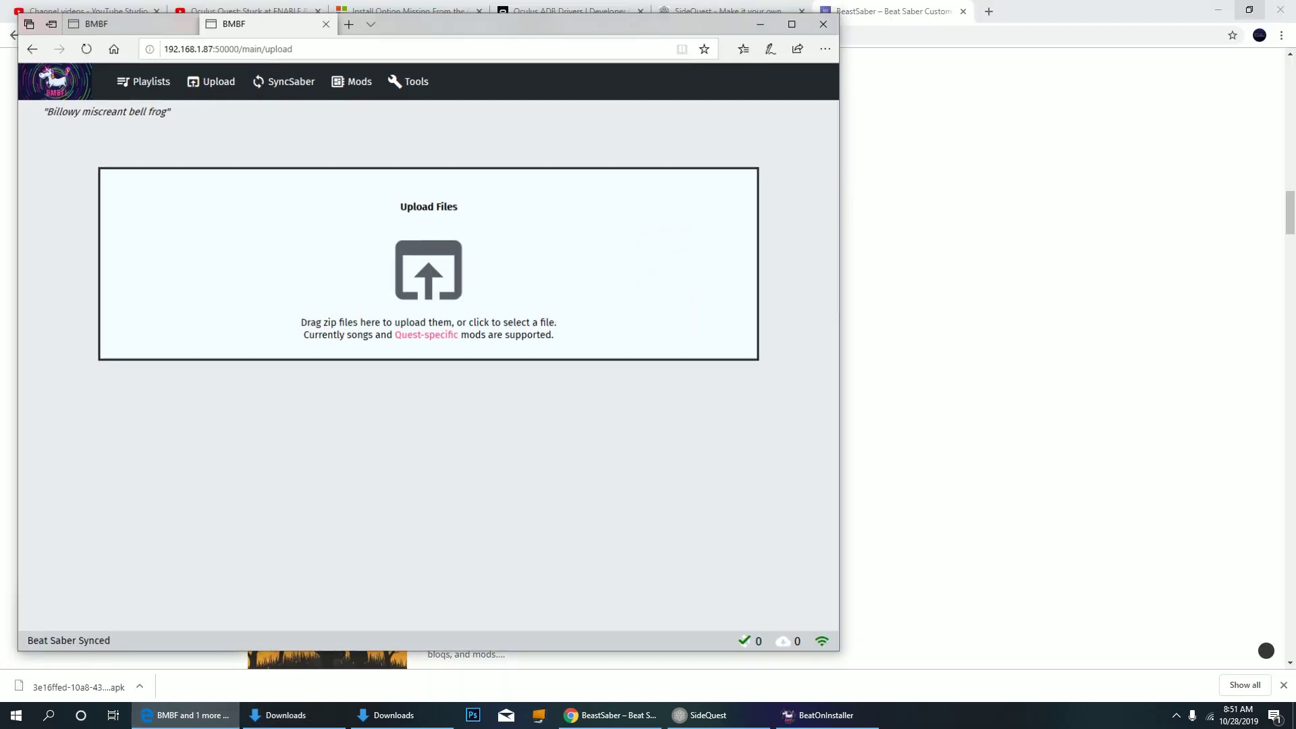
left_click_drag(540, 32, 977, 47)
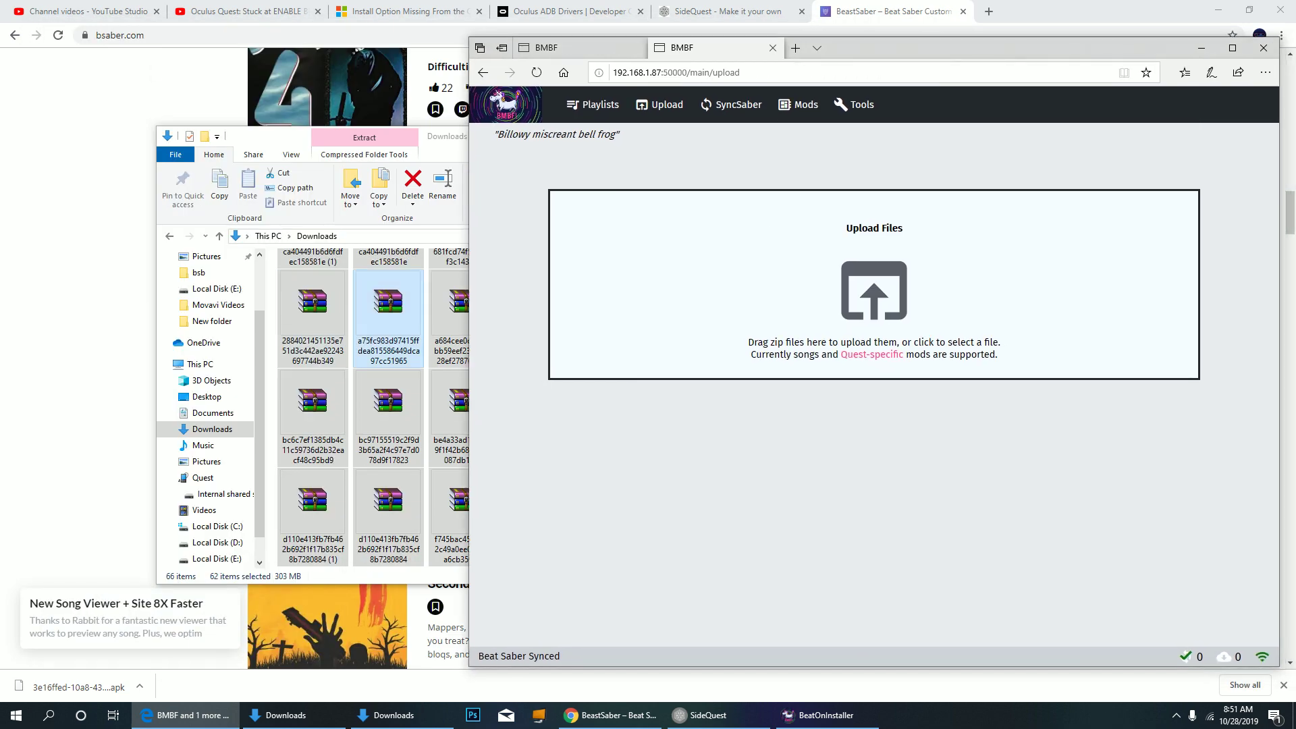
left_click_drag(313, 300, 917, 276)
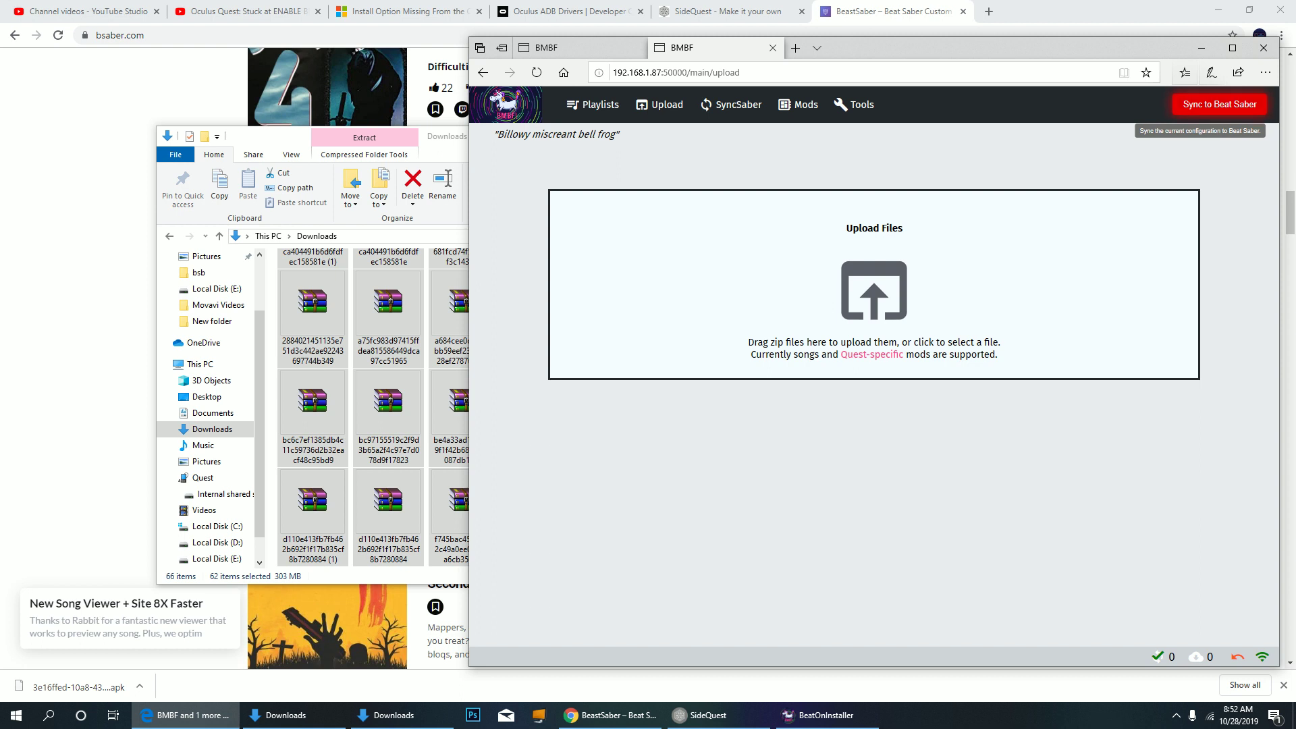
left_click(1219, 104)
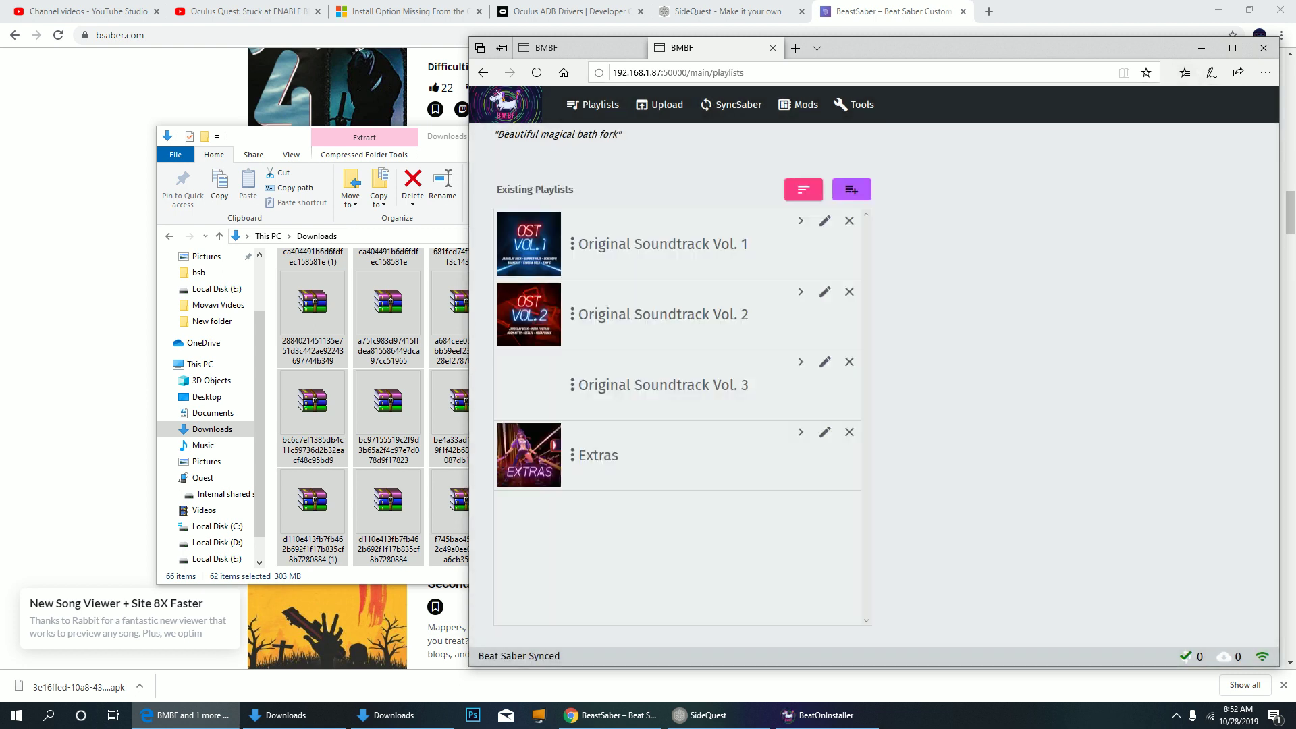
Switch Beat Saber's Solo list to the Custom Songs pack and page down toward Papercut.
left_click(1233, 47)
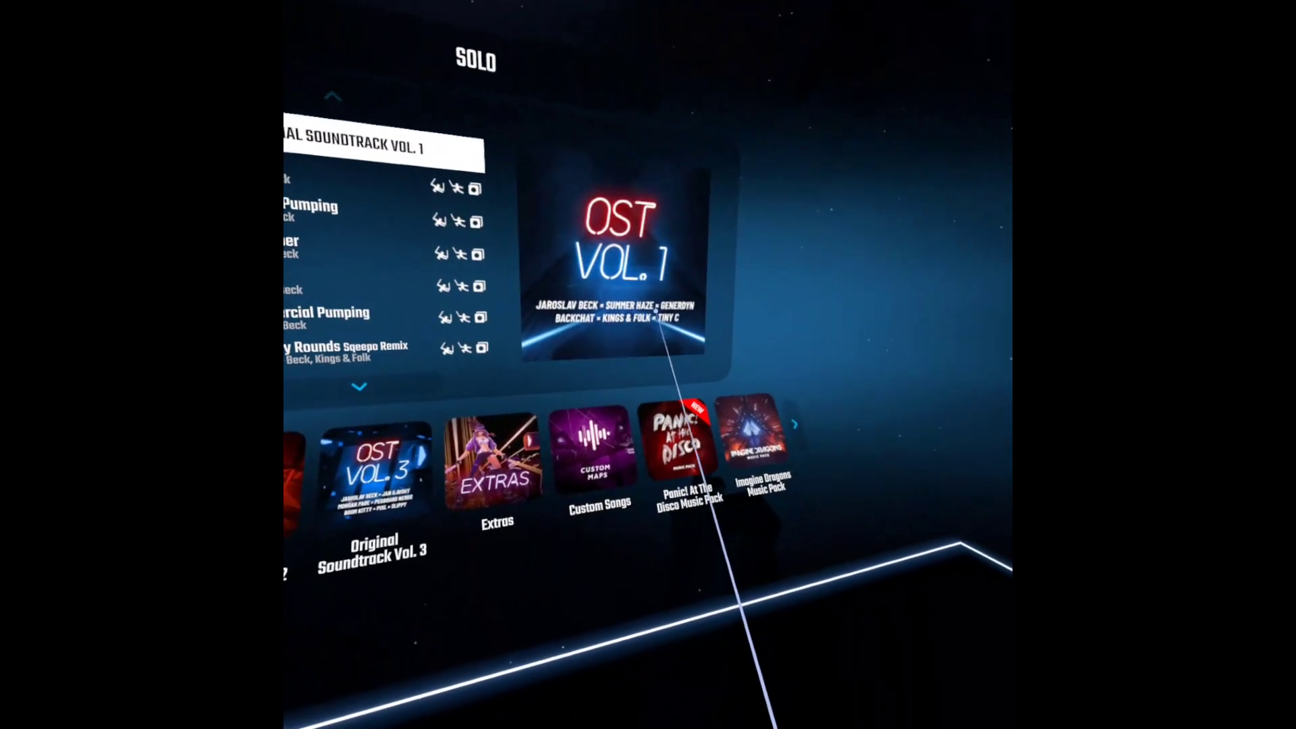
left_click(674, 460)
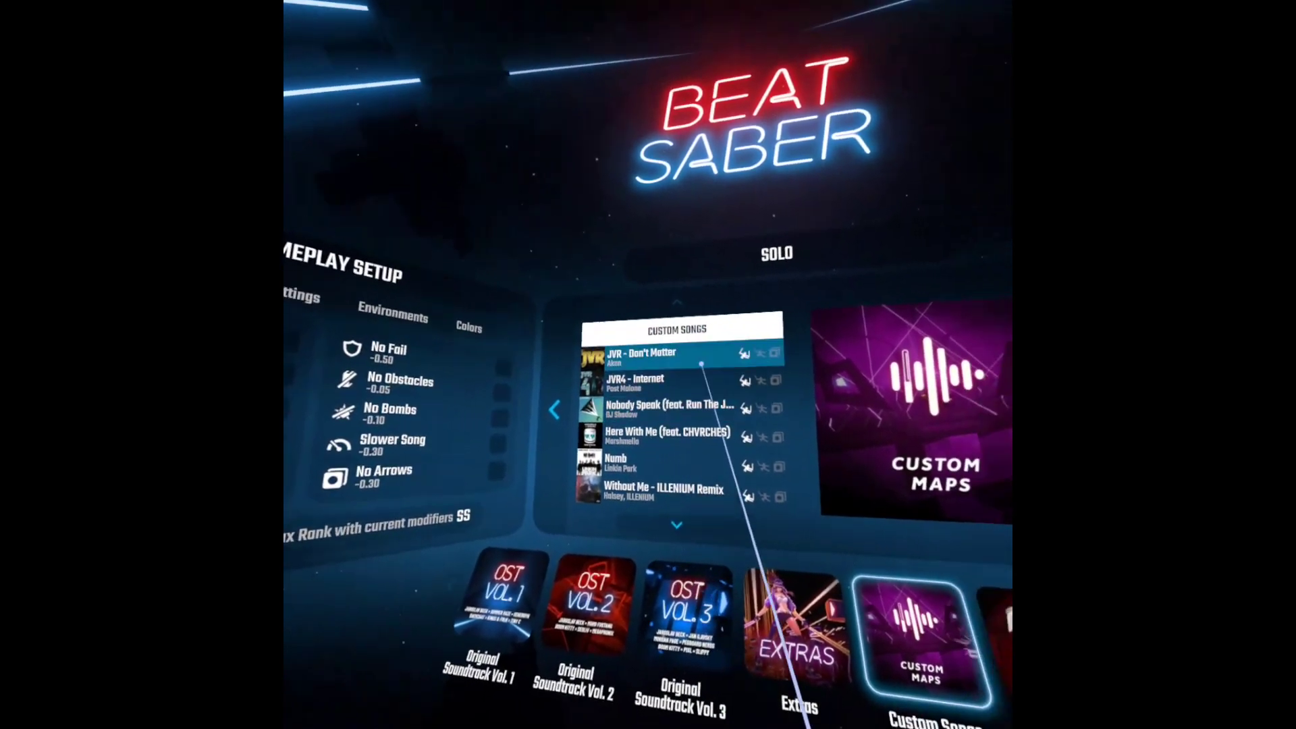
left_click(682, 493)
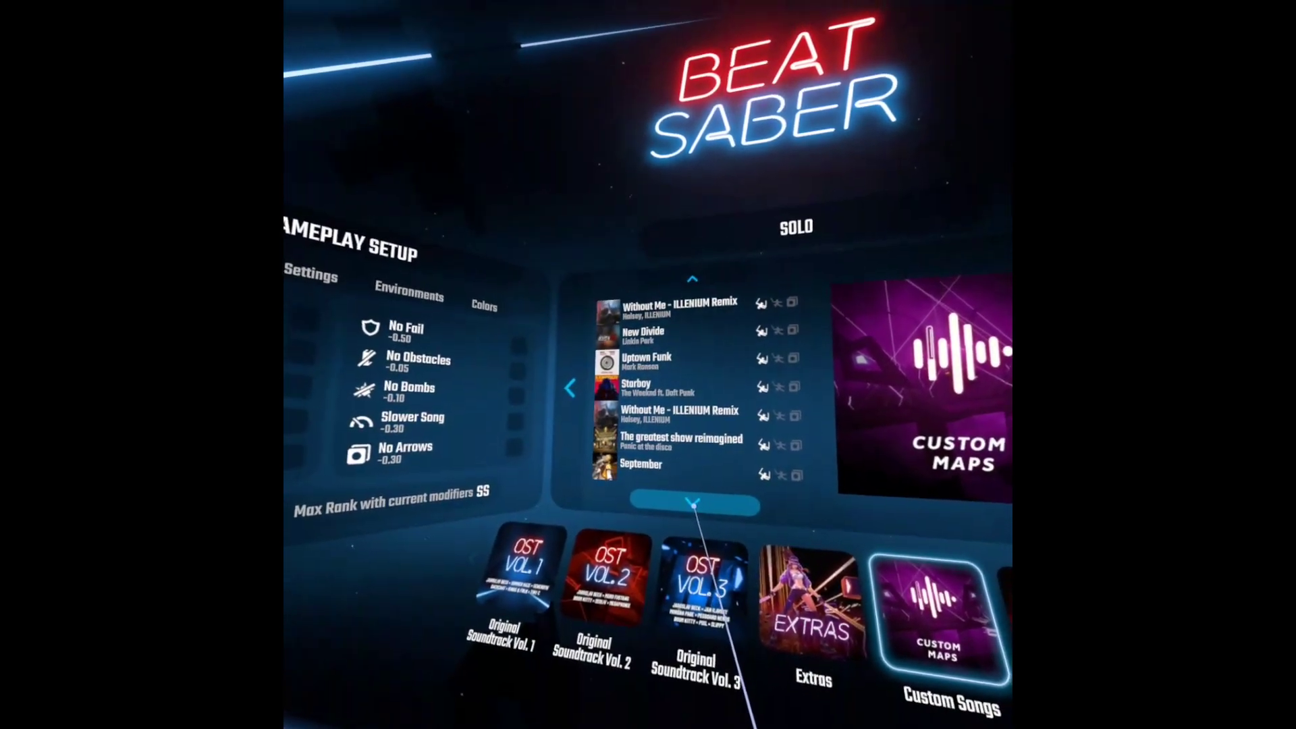
left_click(683, 495)
left_click(690, 525)
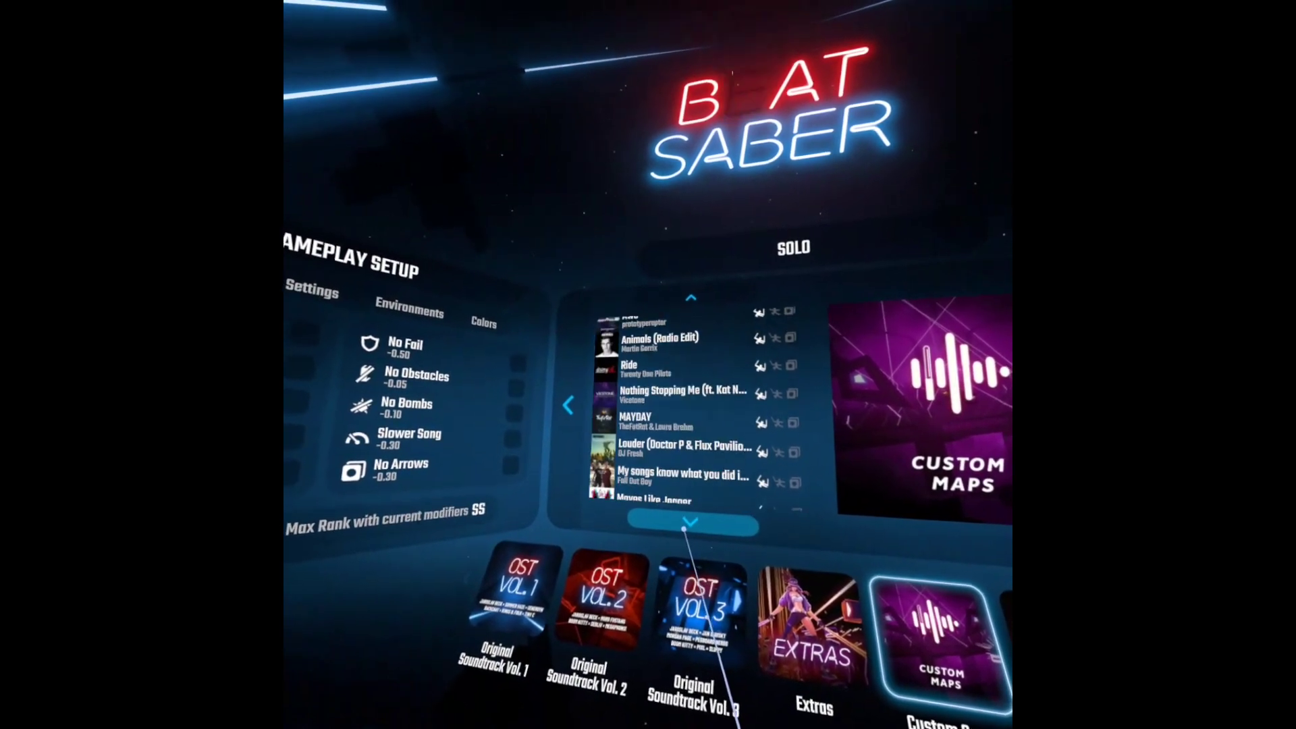
left_click(689, 528)
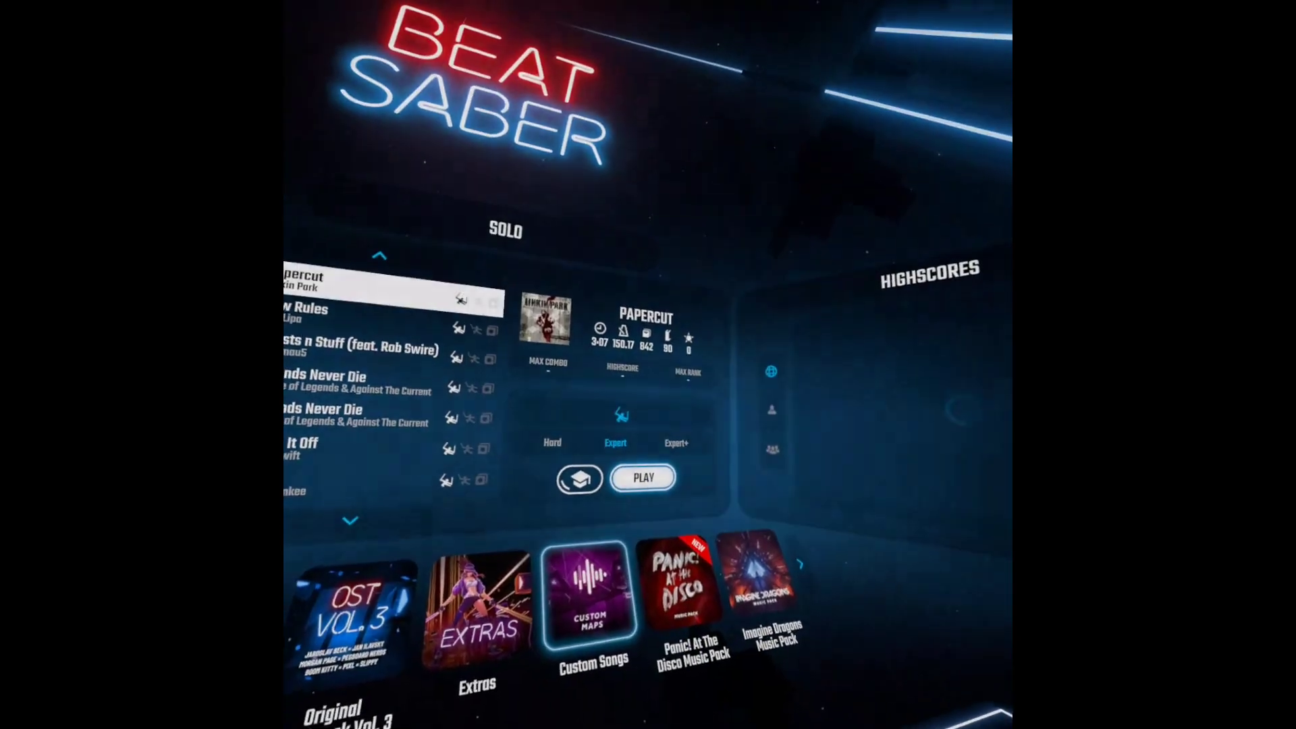